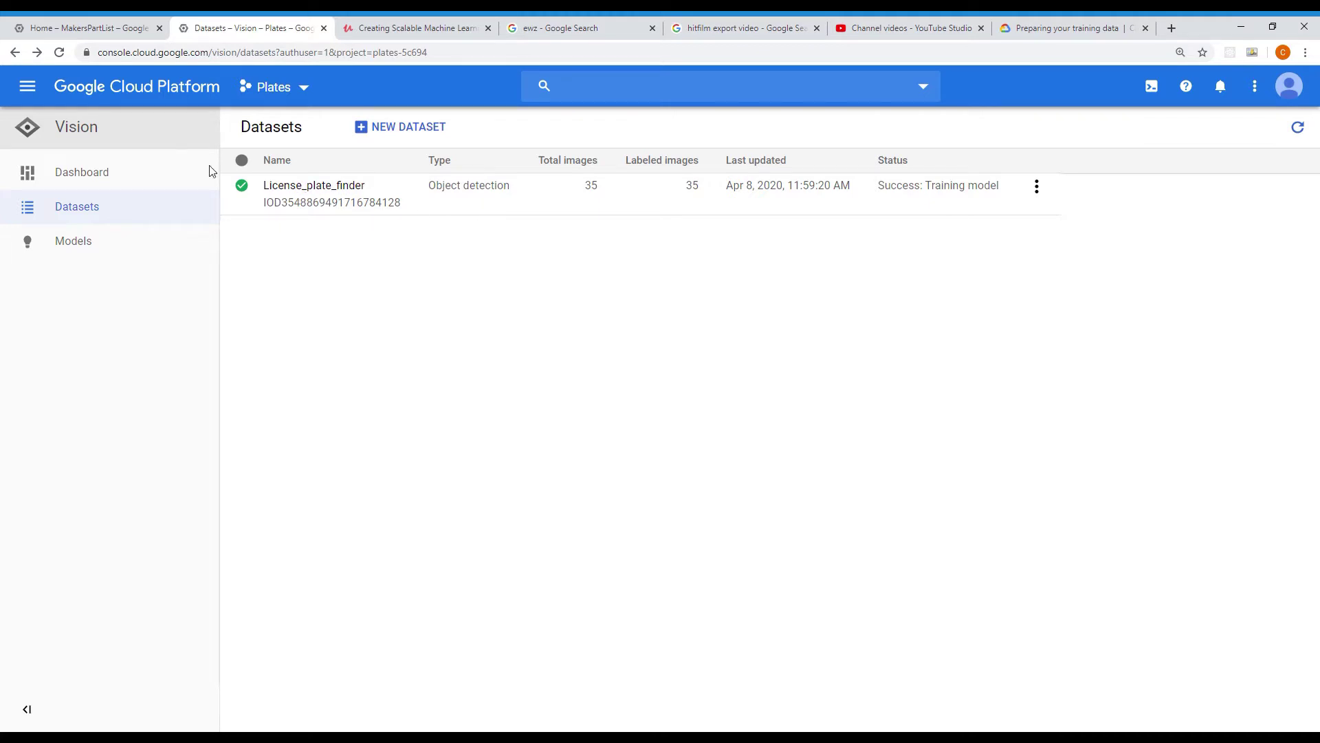
- Check the dataset's training status in the Vision datasets list and open the License_plate_finder dataset
click(121, 182)
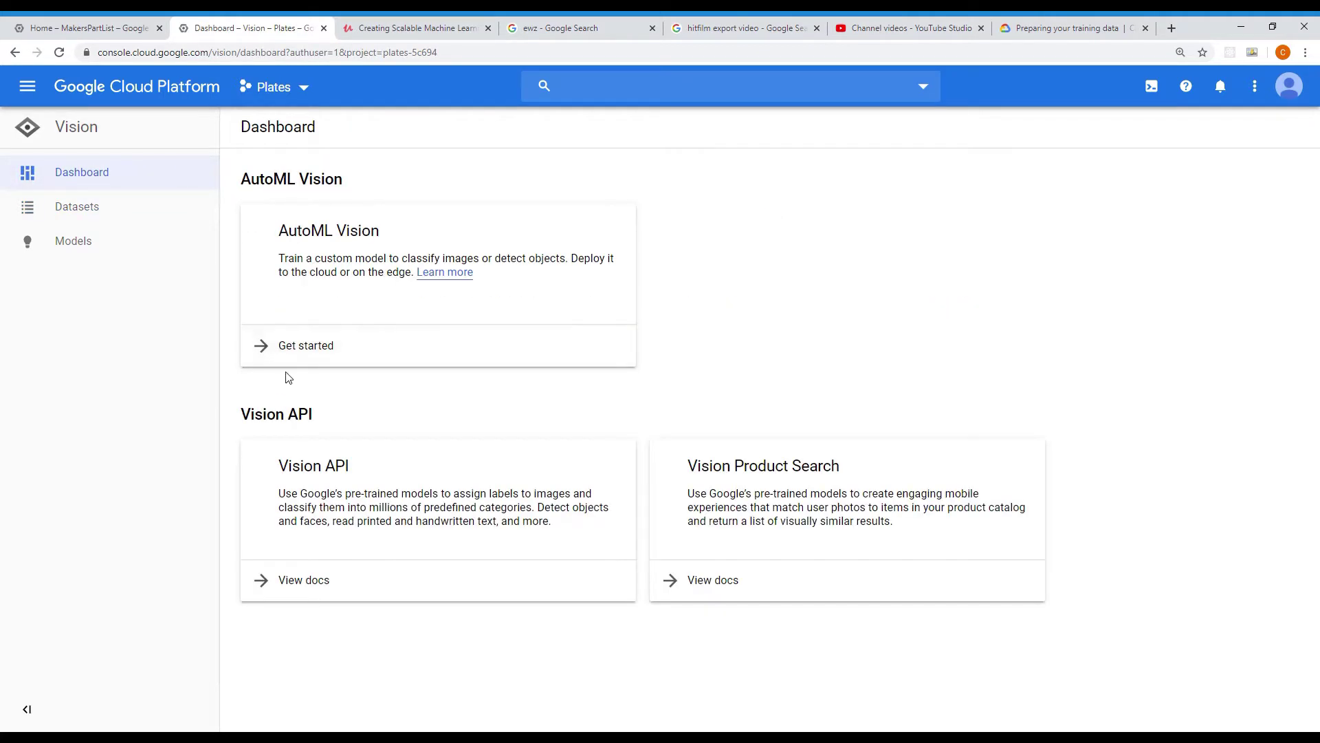
click(74, 207)
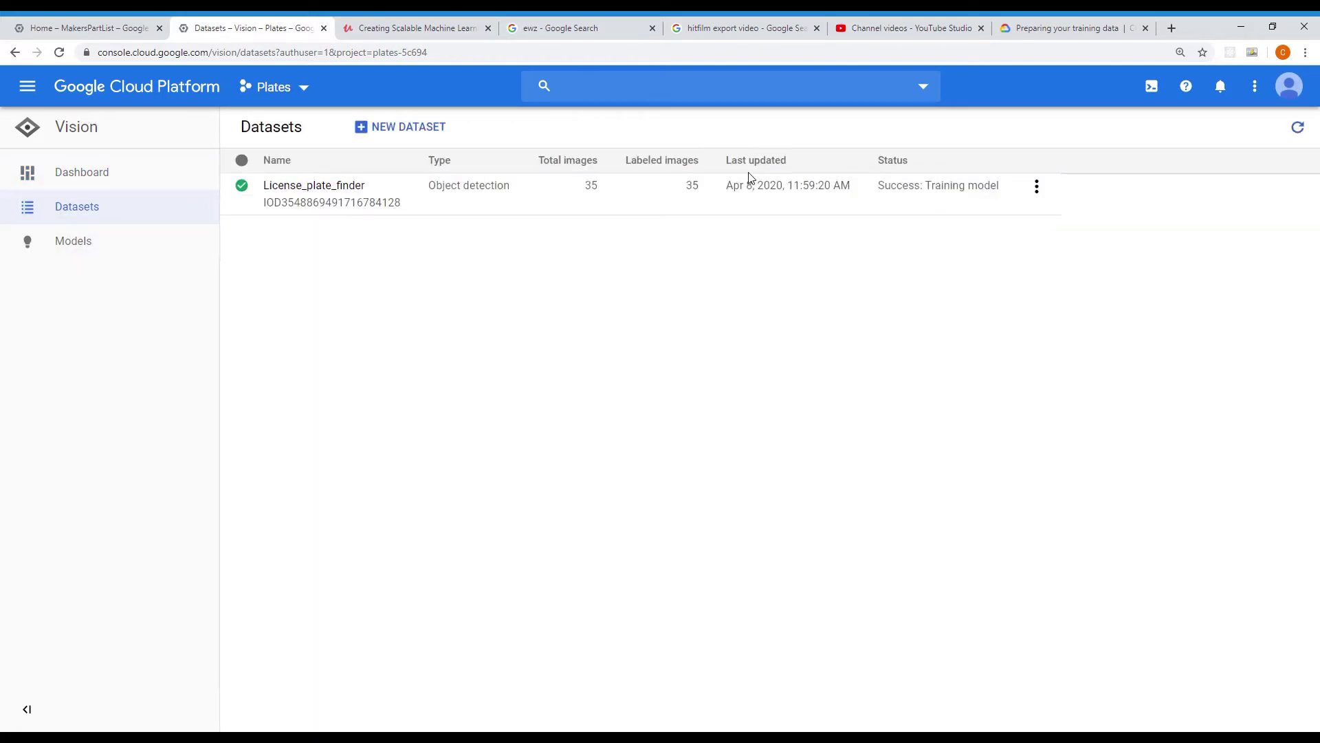
drag(878, 184, 1017, 196)
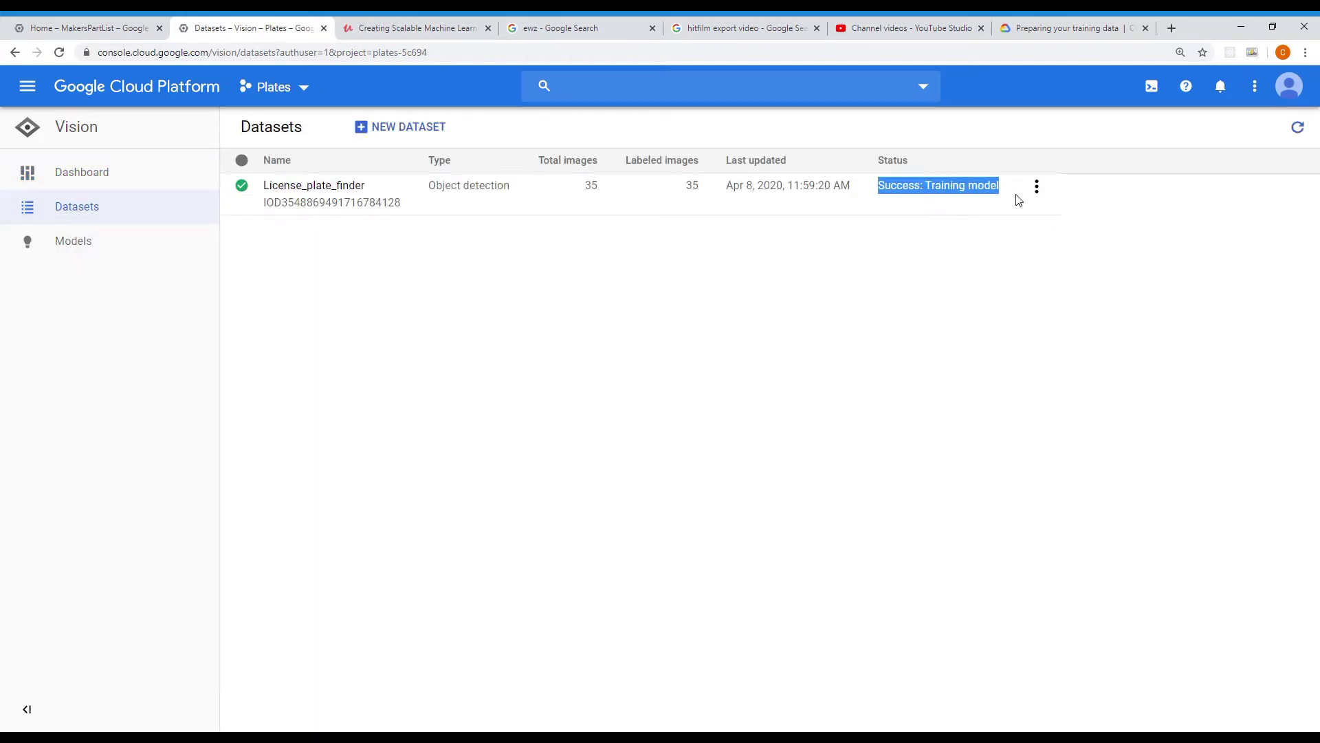
click(856, 338)
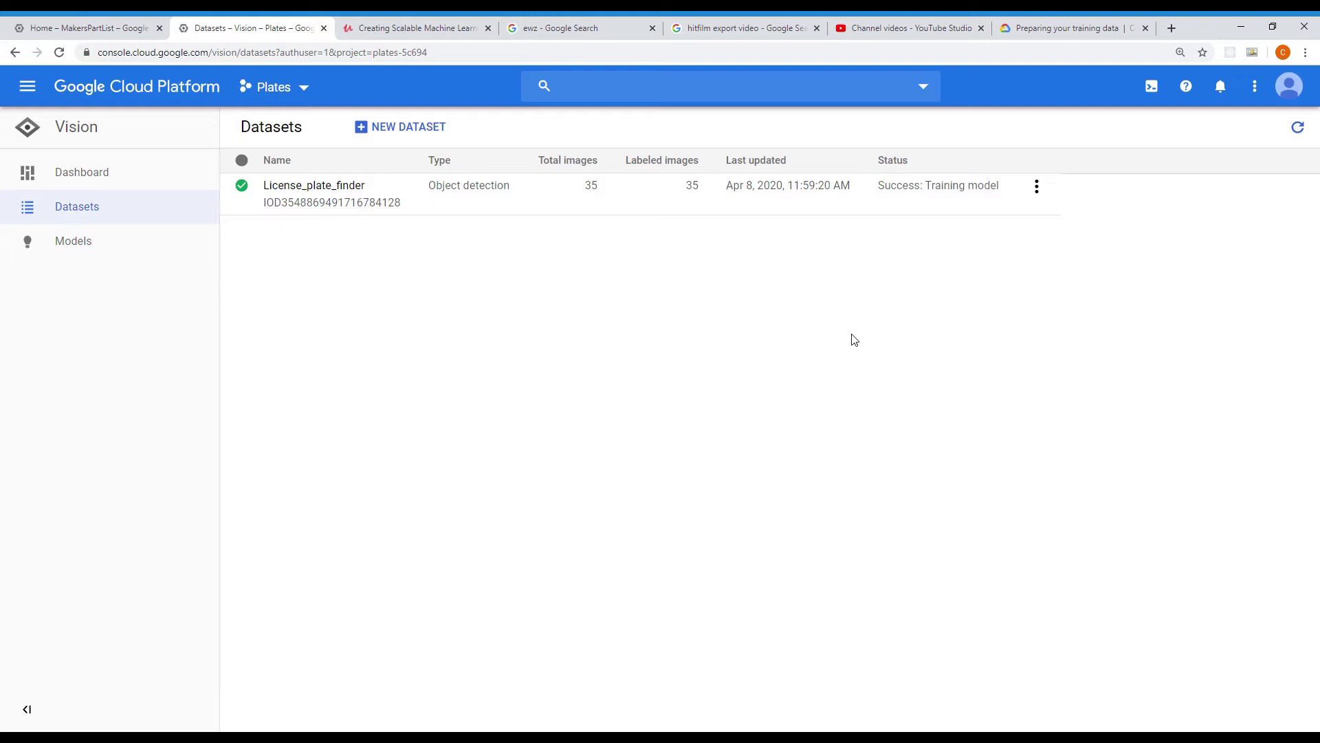
click(320, 187)
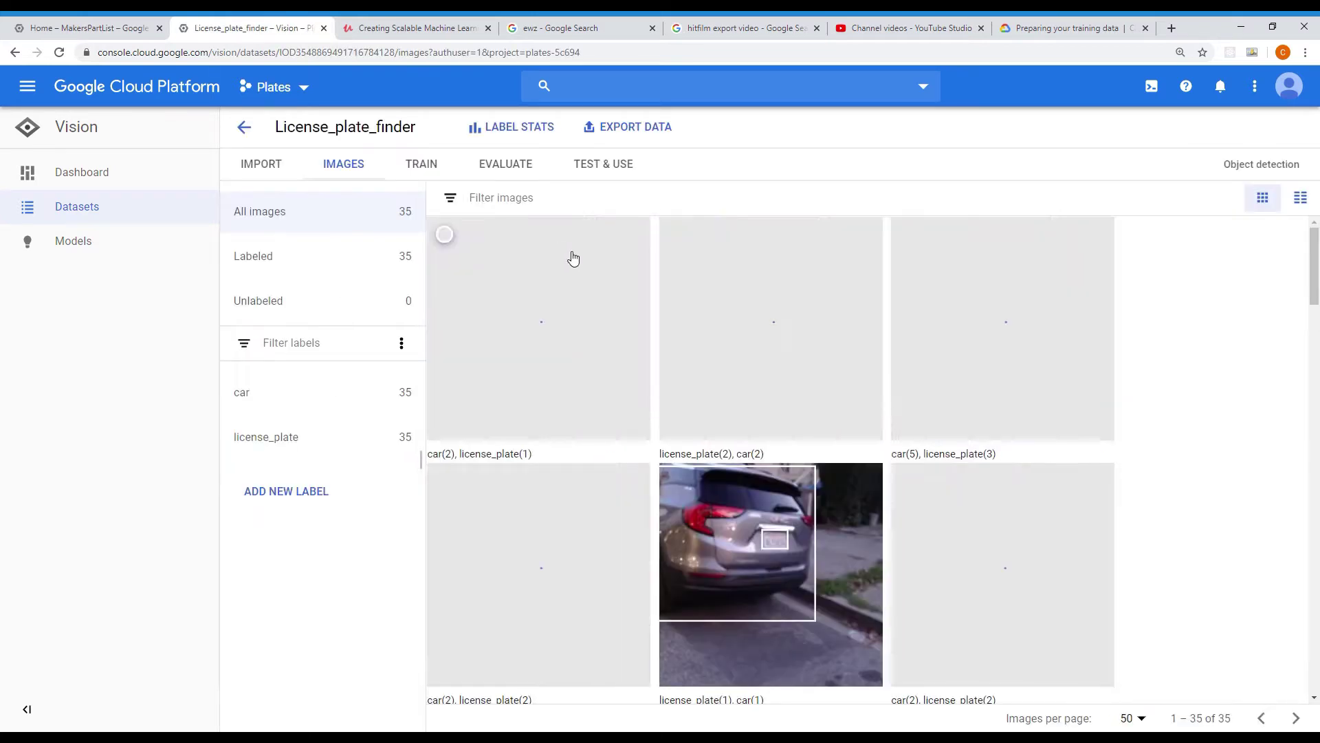
- Review the License_plate_ model's training summary and display its full evaluation
click(497, 160)
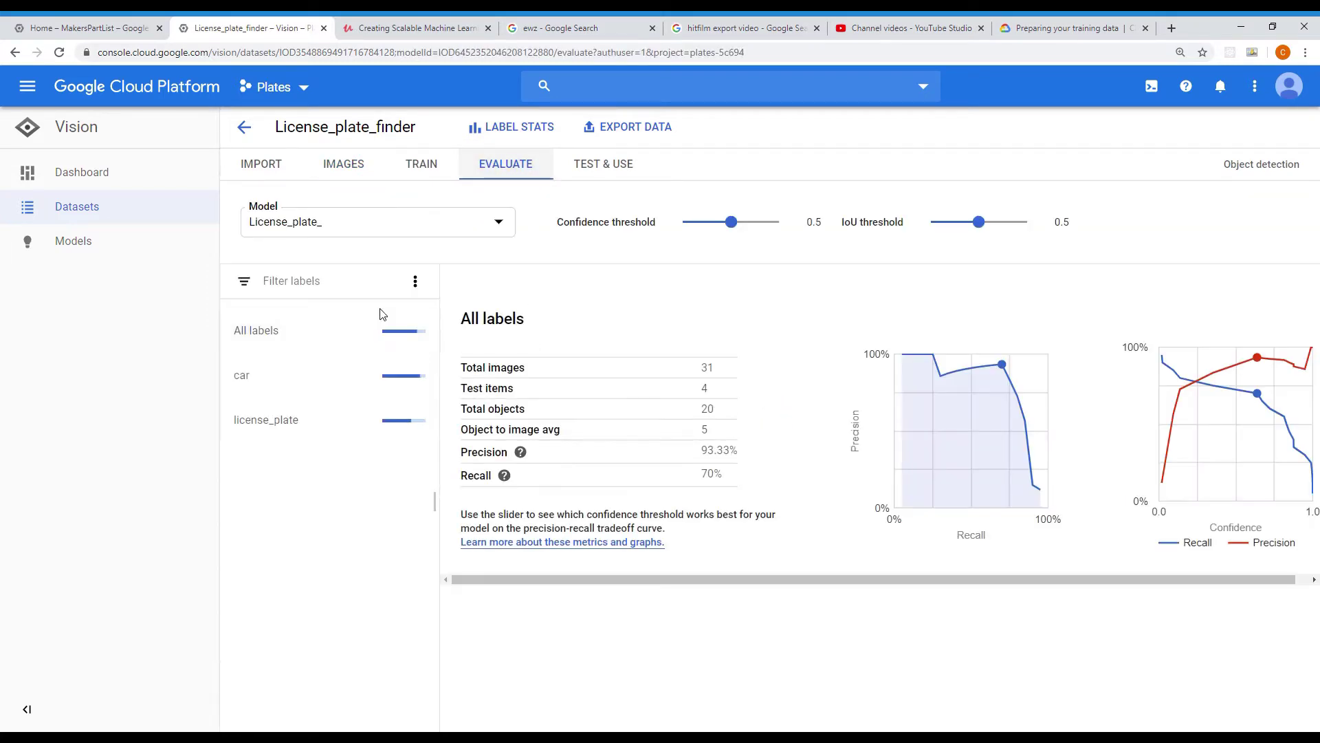
click(422, 165)
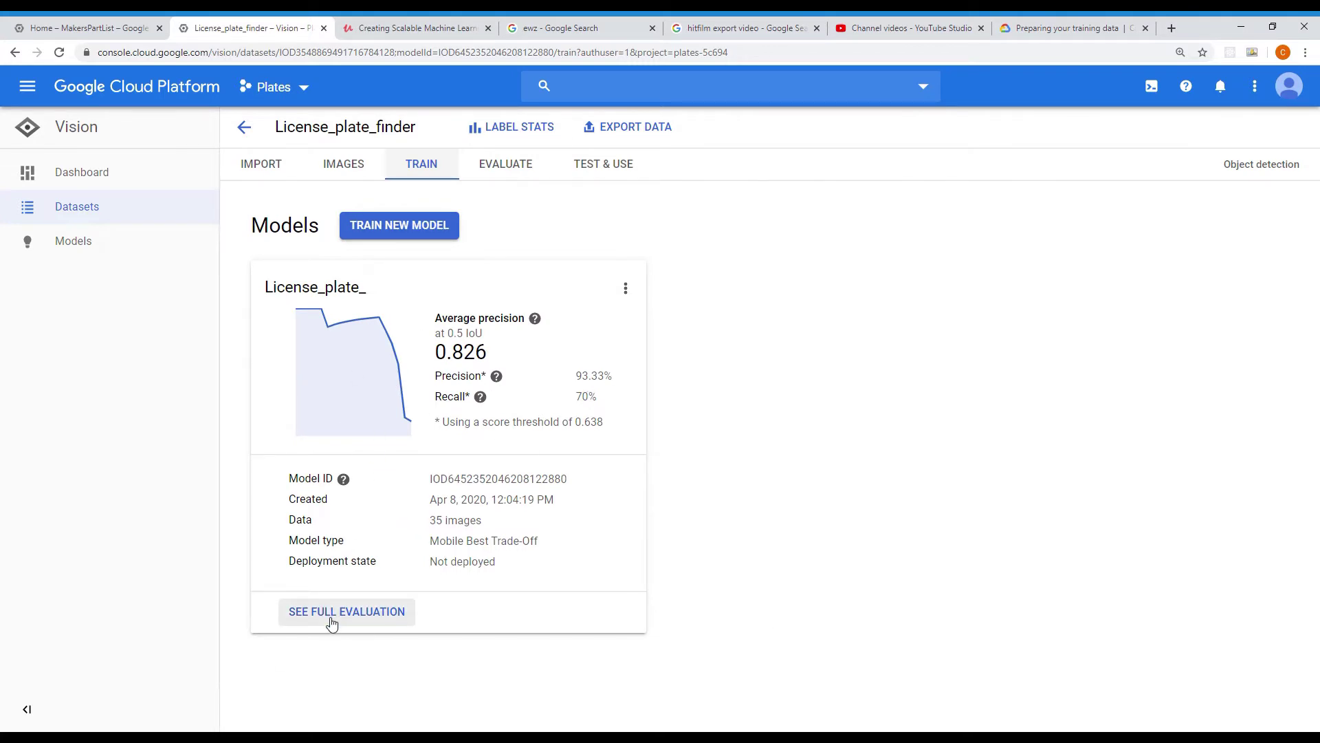
click(483, 164)
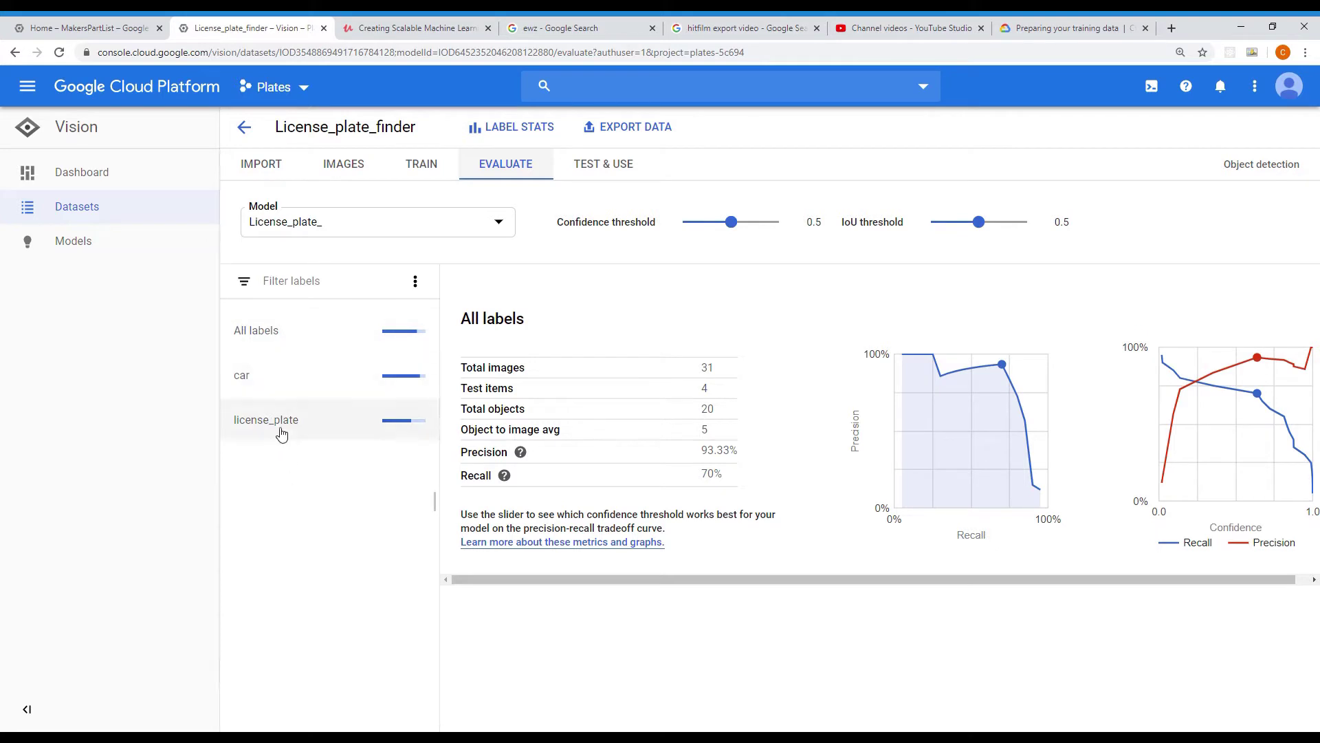
- Compare precision and recall by lowering the confidence threshold to 0.15 and setting it back to 0.5
mouse_move(936, 361)
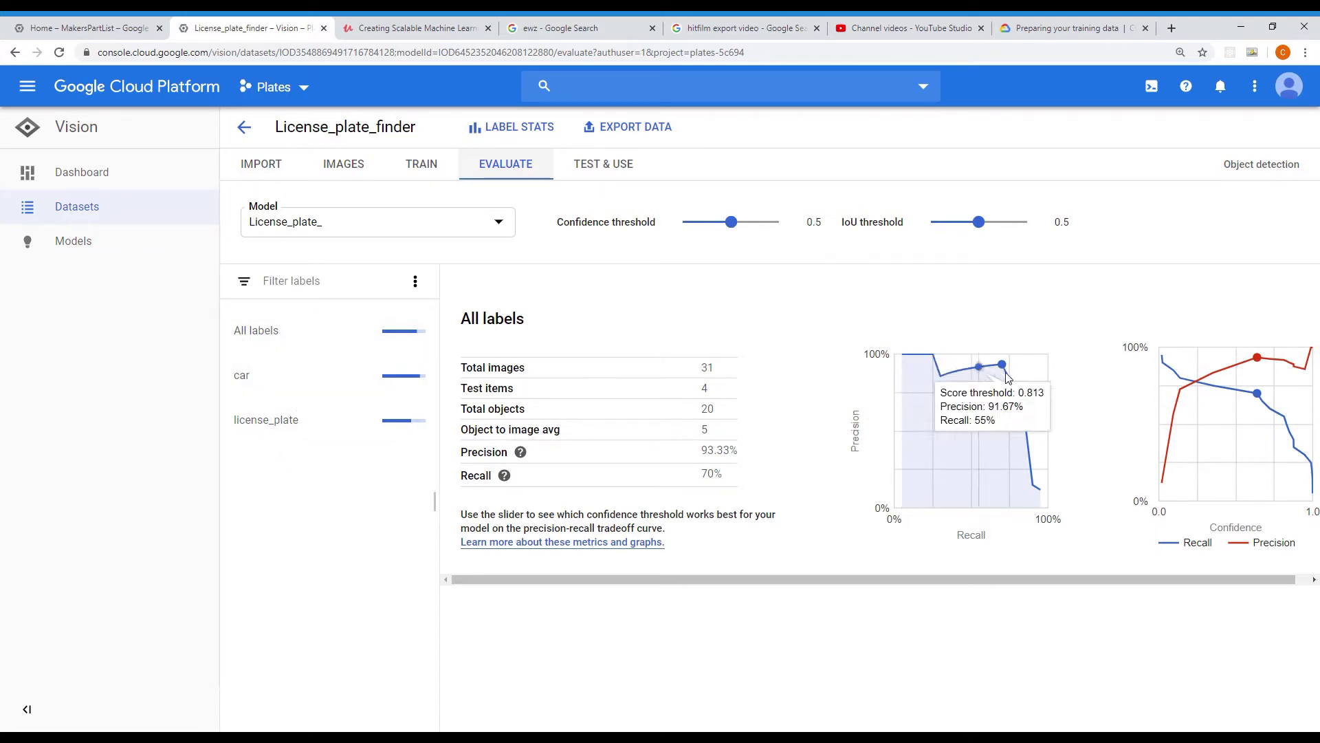
click(729, 225)
drag(736, 234, 706, 237)
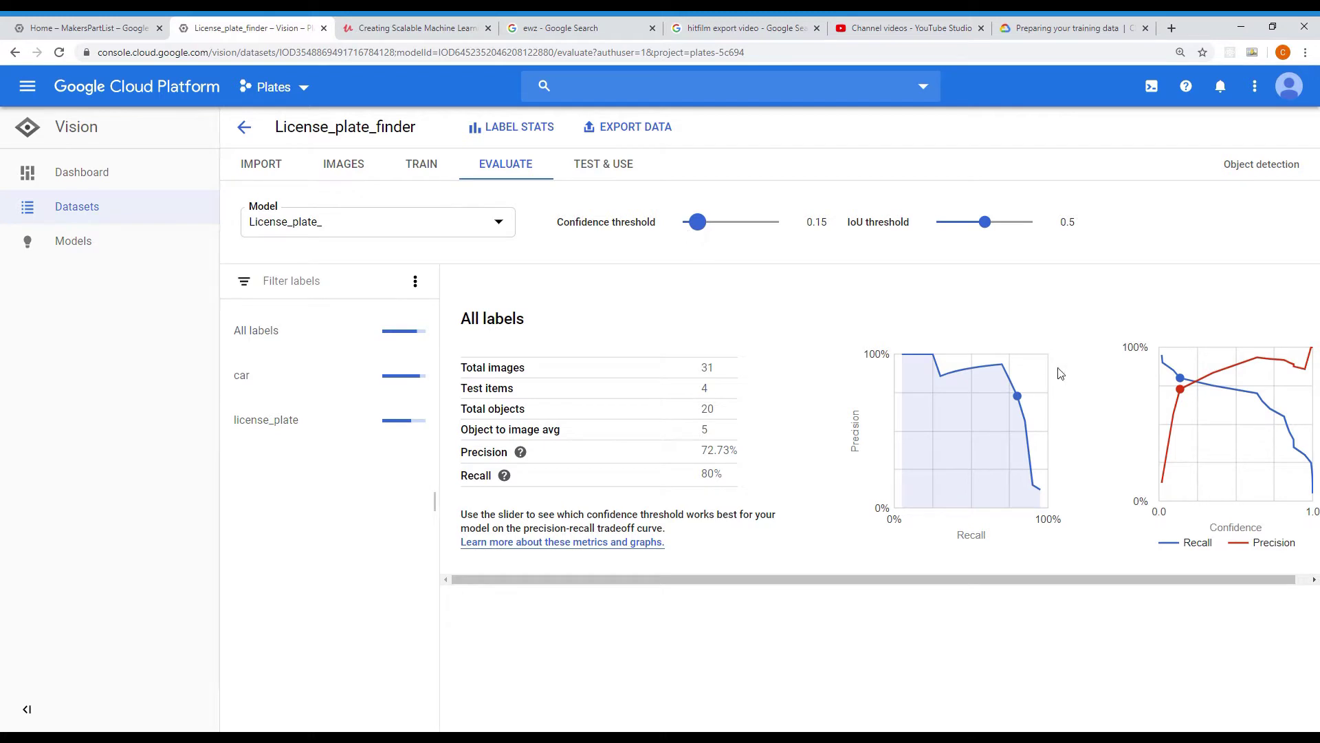
mouse_move(1018, 398)
drag(699, 226, 734, 242)
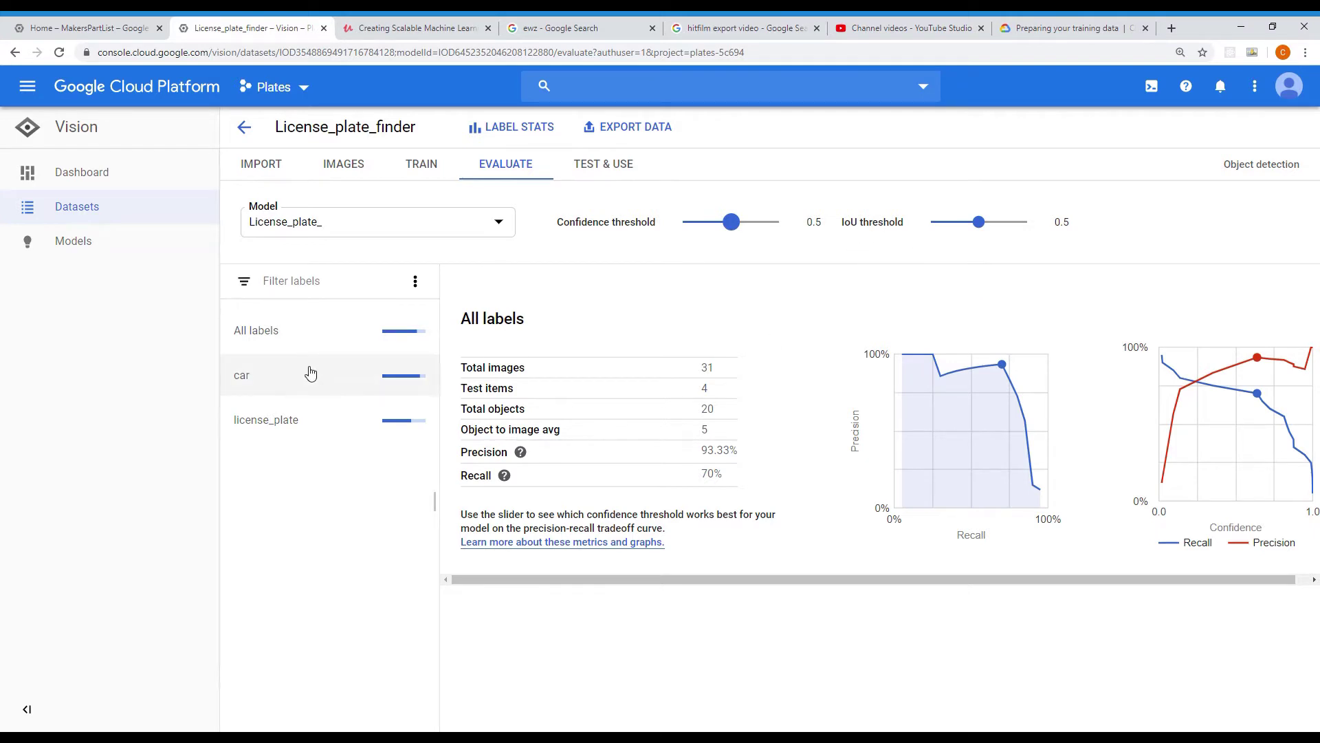
- View the evaluation for all labels and for the car label, and examine the car label's true positive images
click(304, 342)
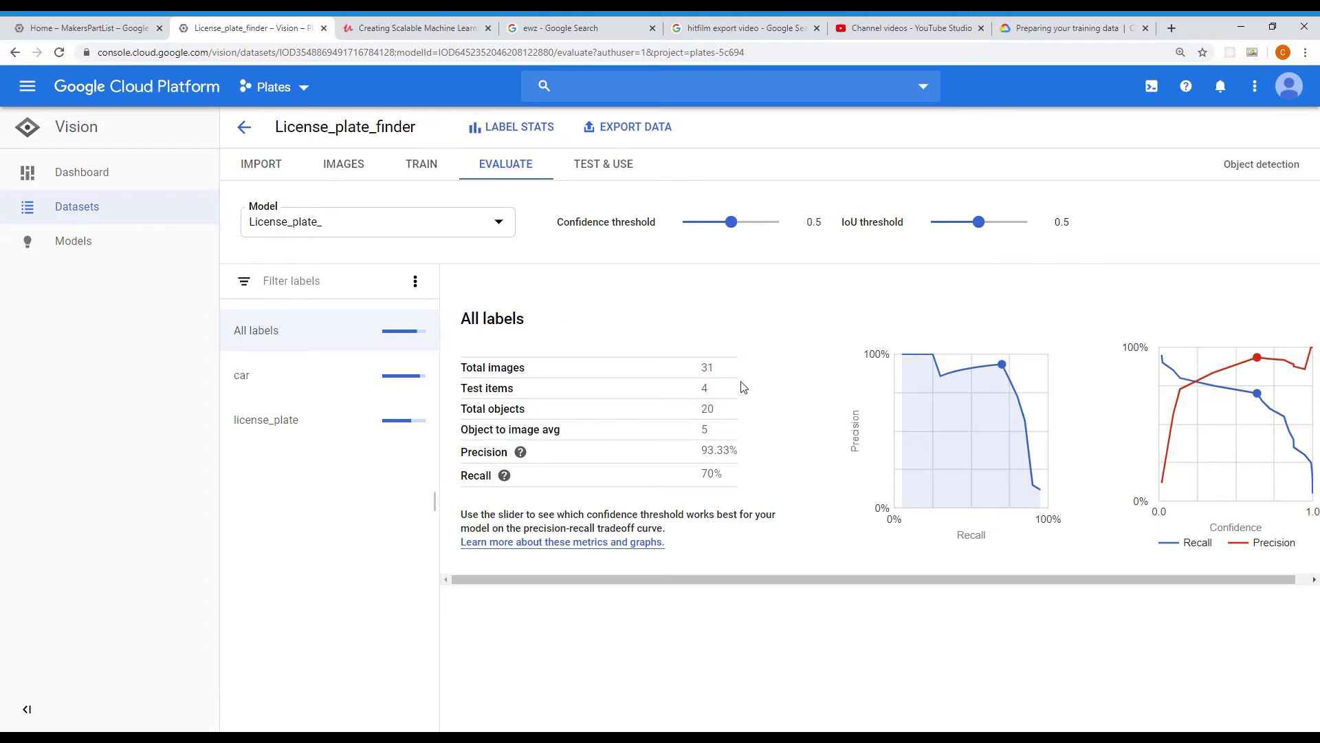
click(323, 373)
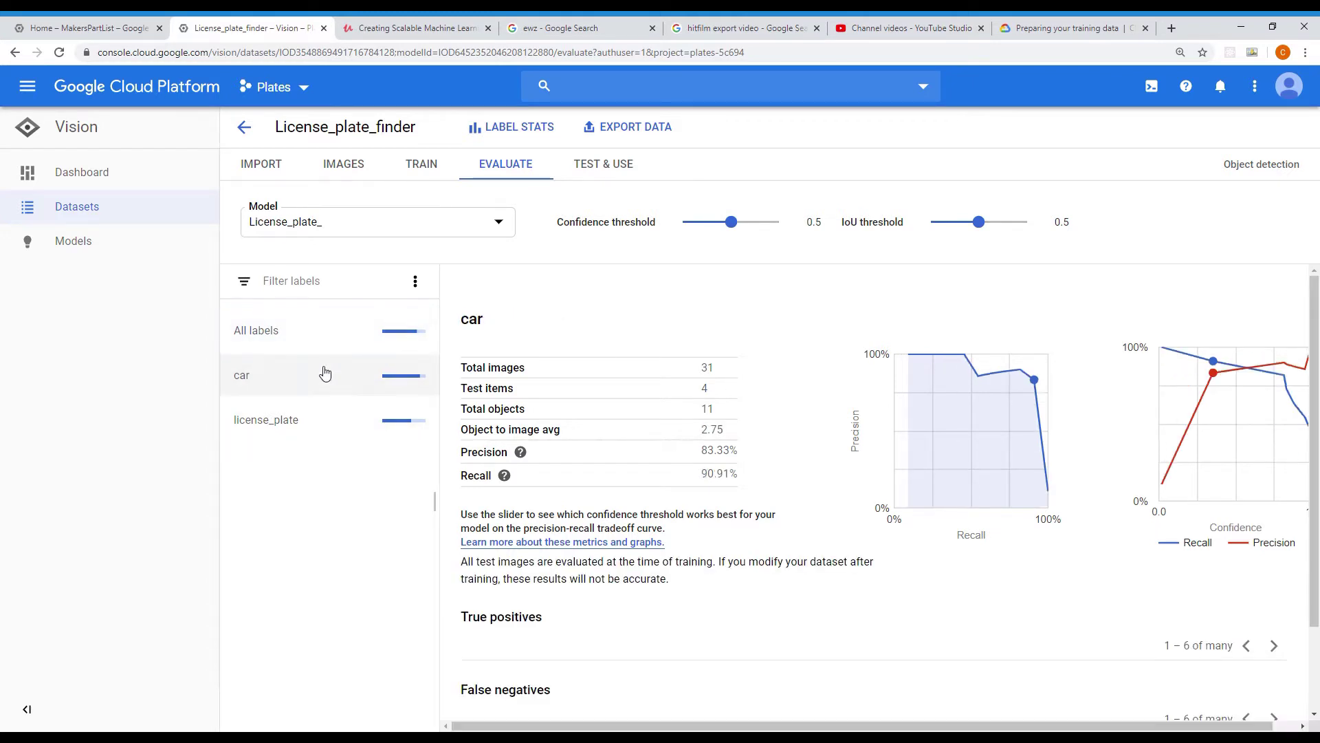
scroll(866, 432, down, 7)
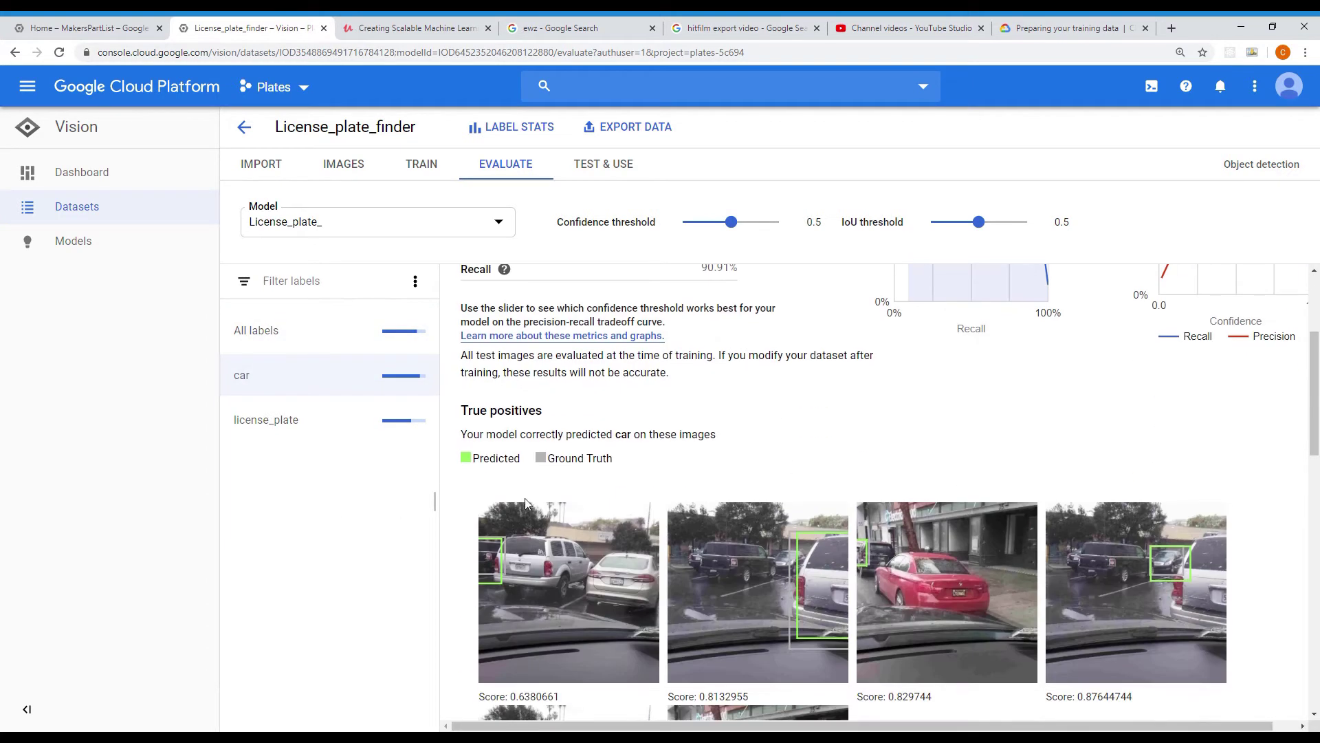
scroll(874, 390, down, 5)
scroll(834, 383, up, 8)
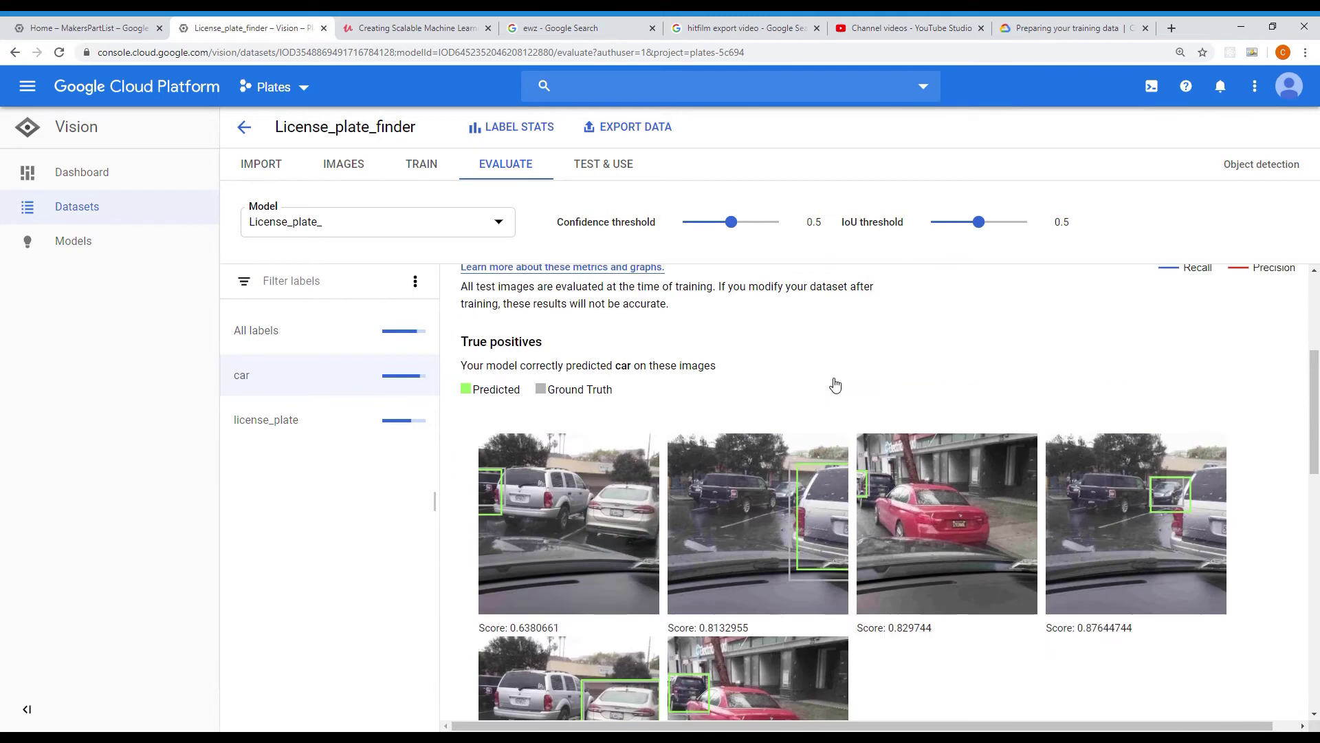
scroll(828, 389, up, 4)
scroll(819, 413, down, 4)
scroll(794, 385, down, 1)
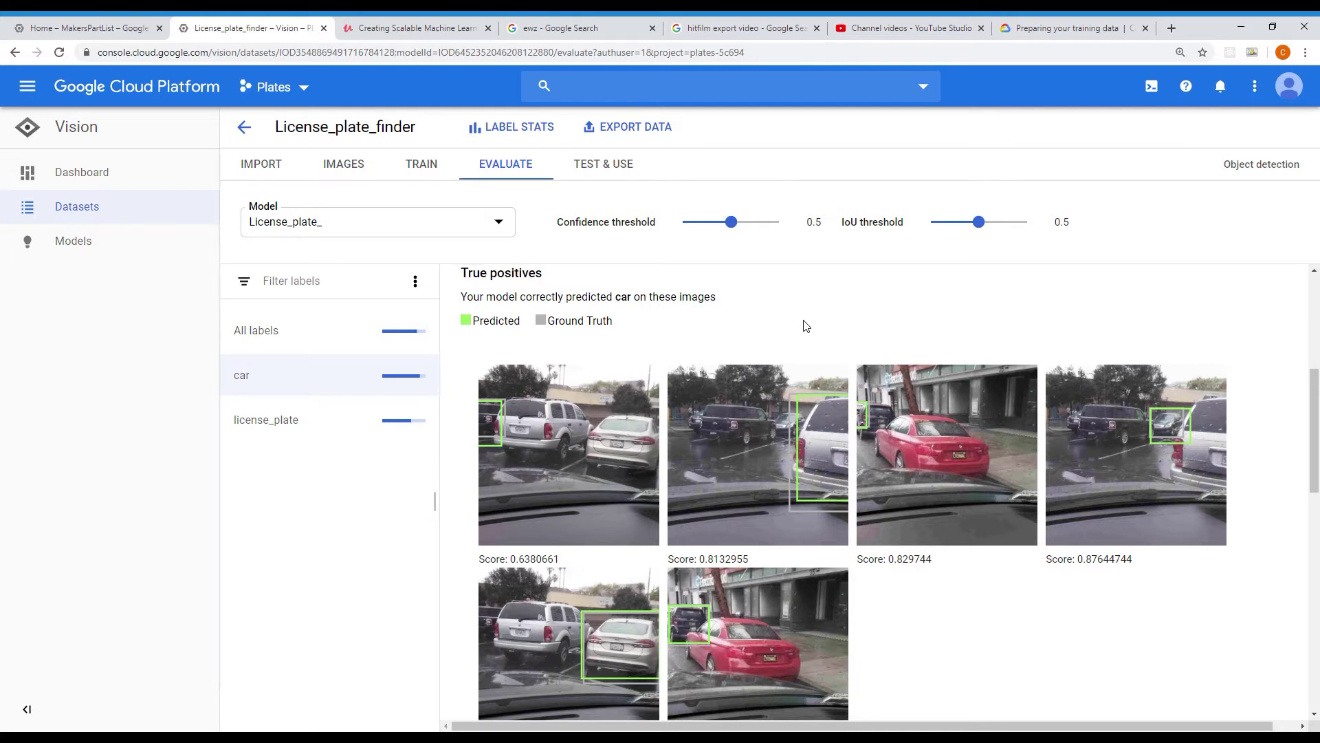
scroll(810, 326, down, 1)
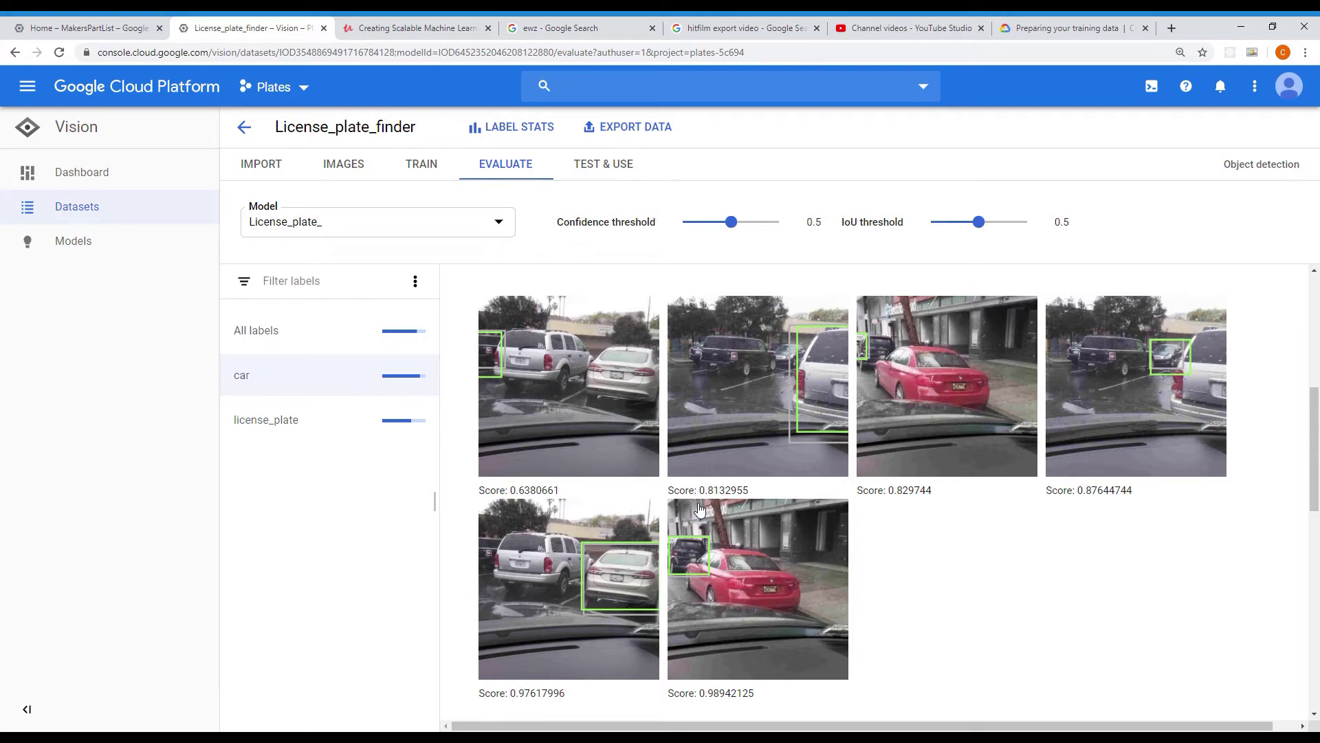
- Enlarge the first car true positive, page through to the fifth to compare predicted and ground-truth boxes, and close the viewer
click(619, 419)
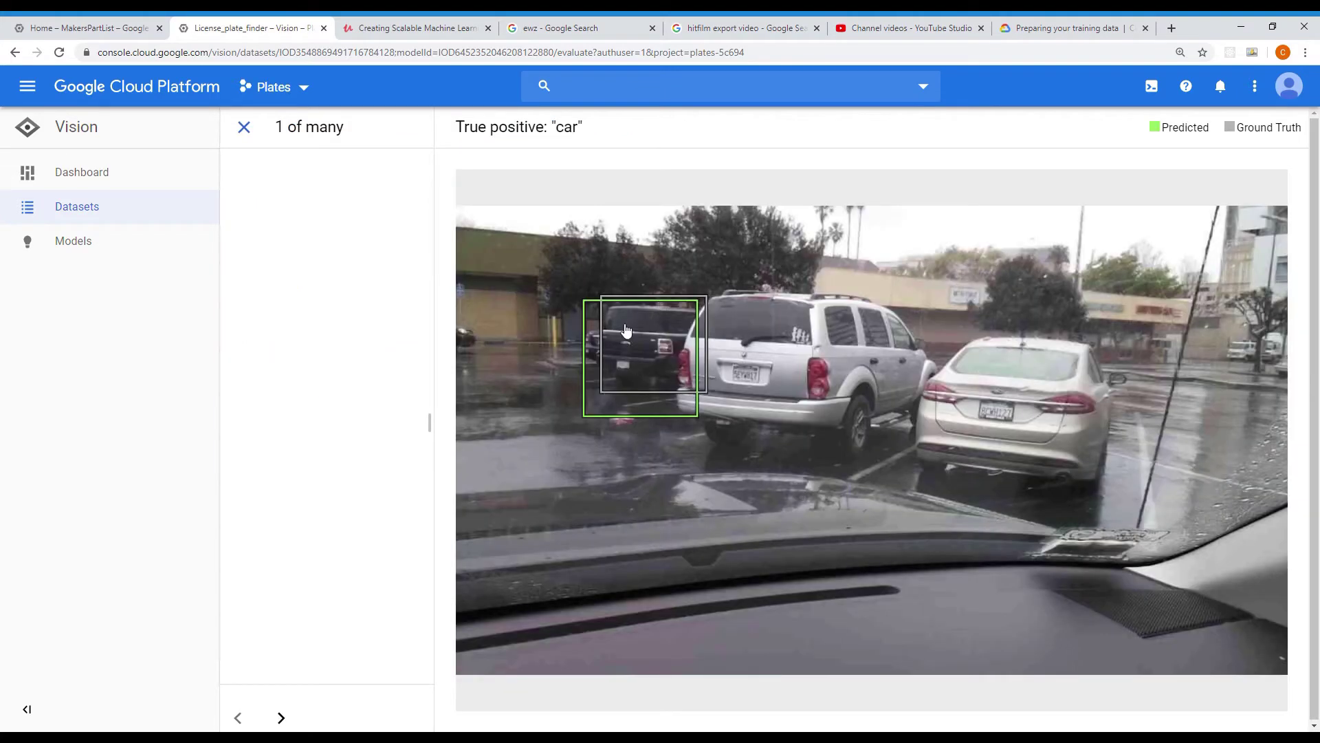
click(281, 718)
click(281, 718)
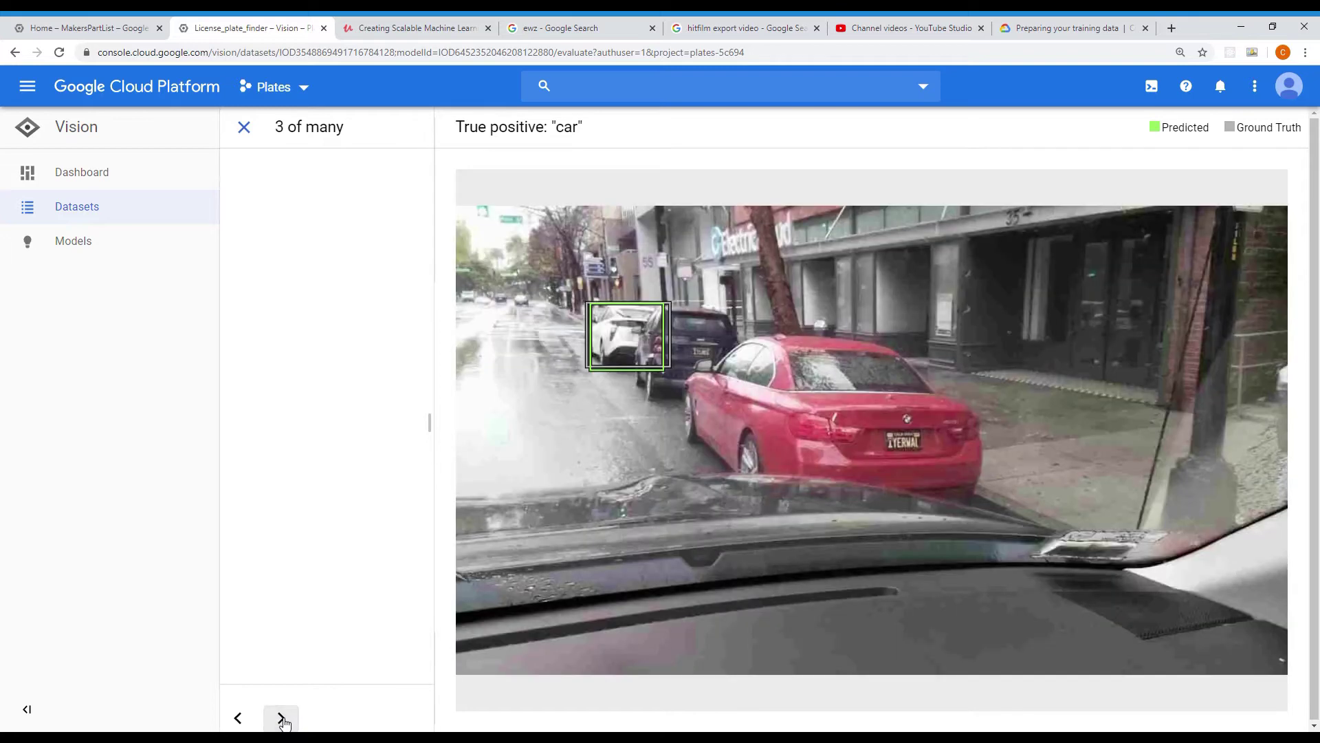
click(281, 718)
click(282, 718)
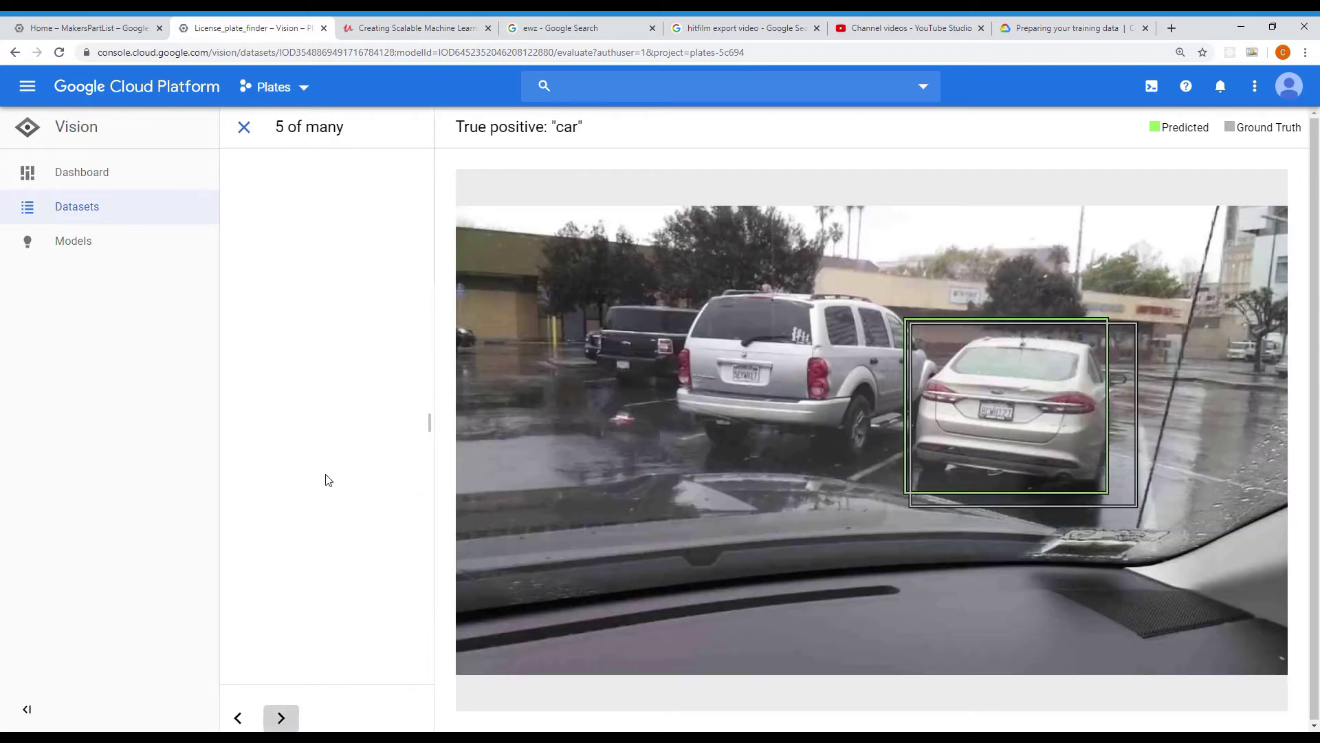
click(245, 127)
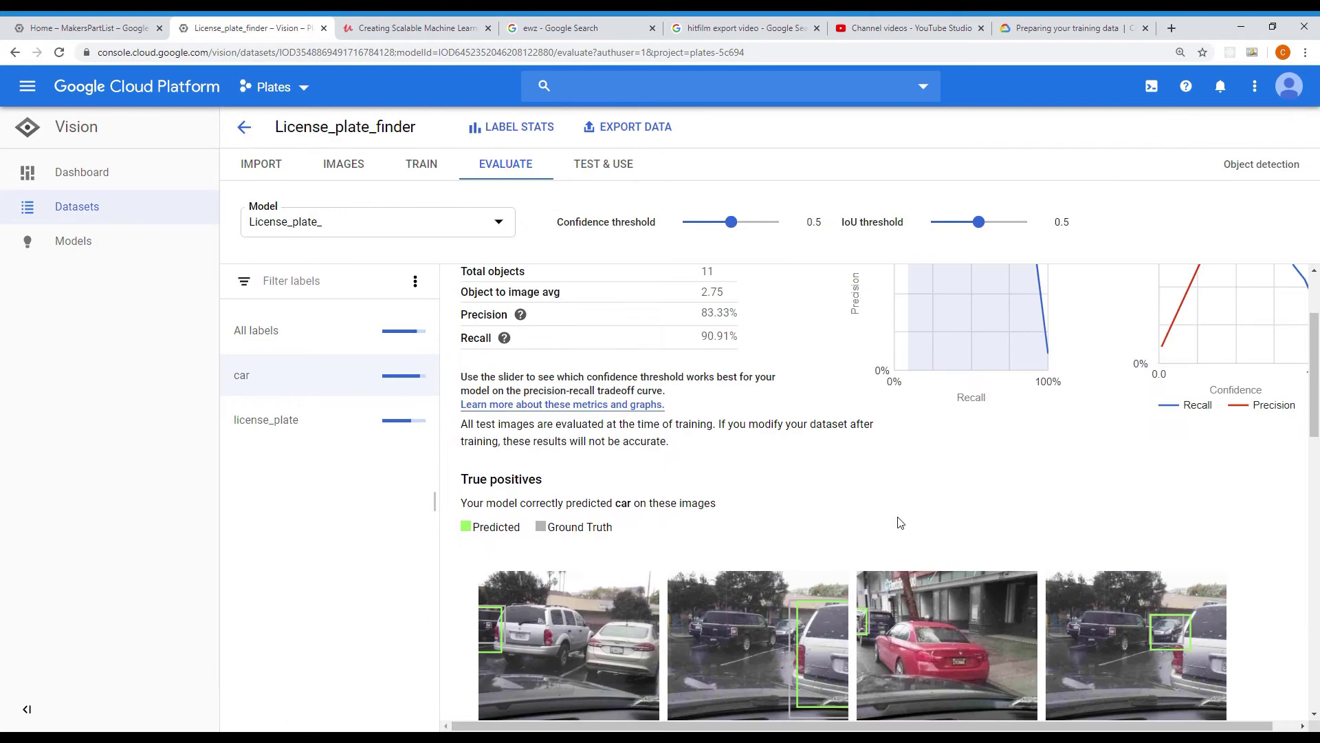
- Examine the car label's false negative image and its score, enlarging the image to compare the boxes, and close it
scroll(899, 522, down, 10)
scroll(865, 449, up, 1)
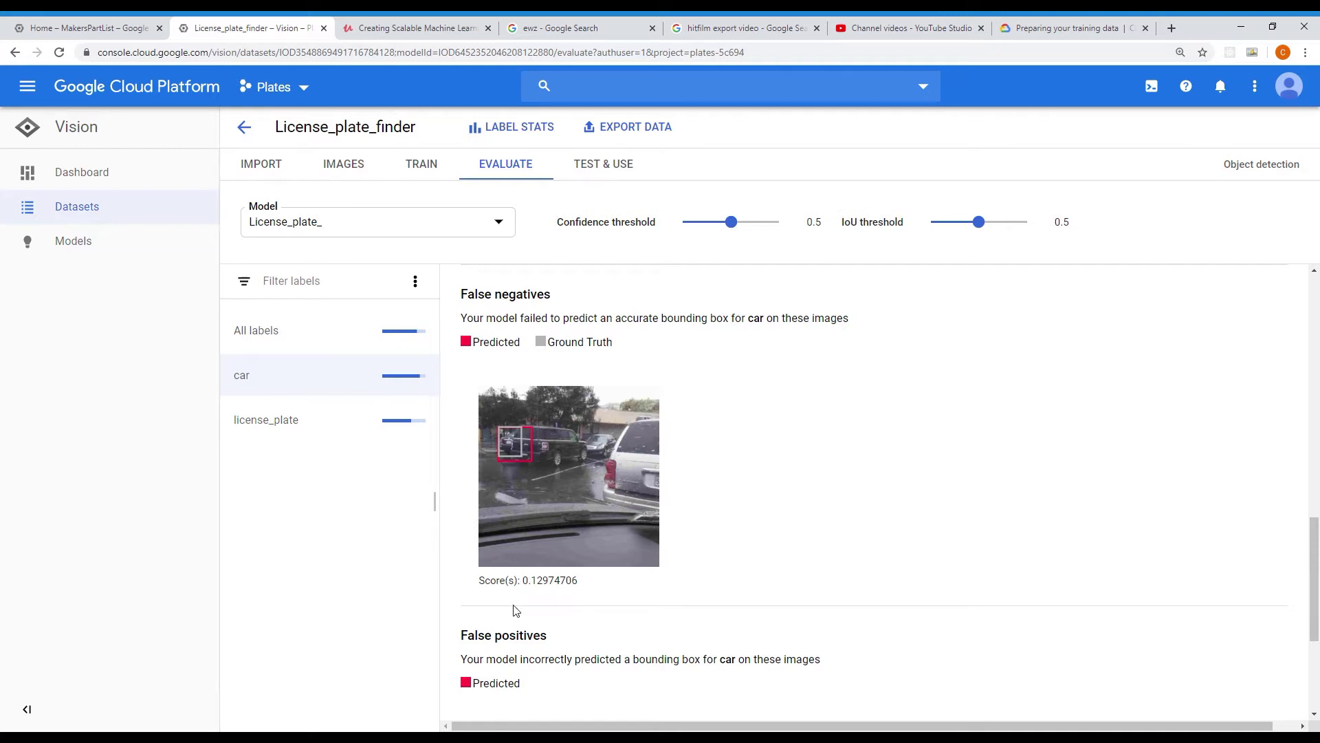
drag(485, 575, 591, 586)
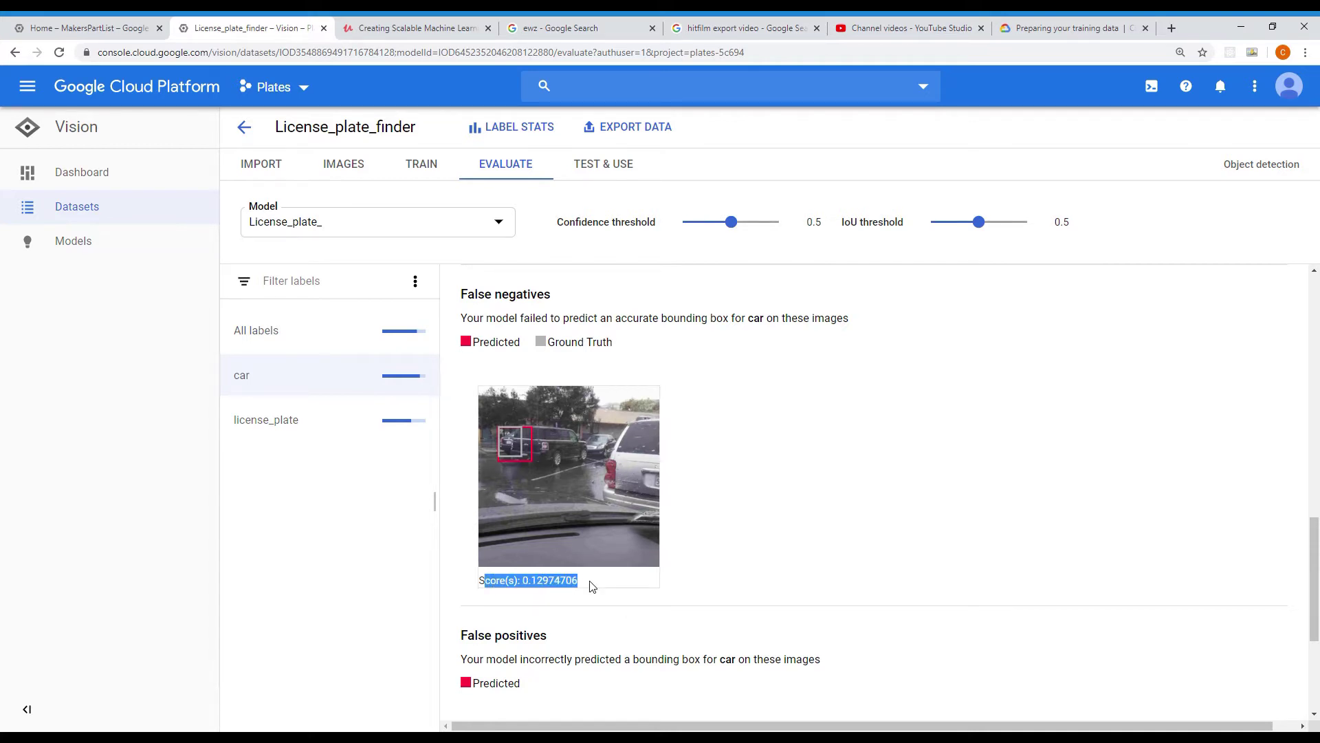
click(583, 475)
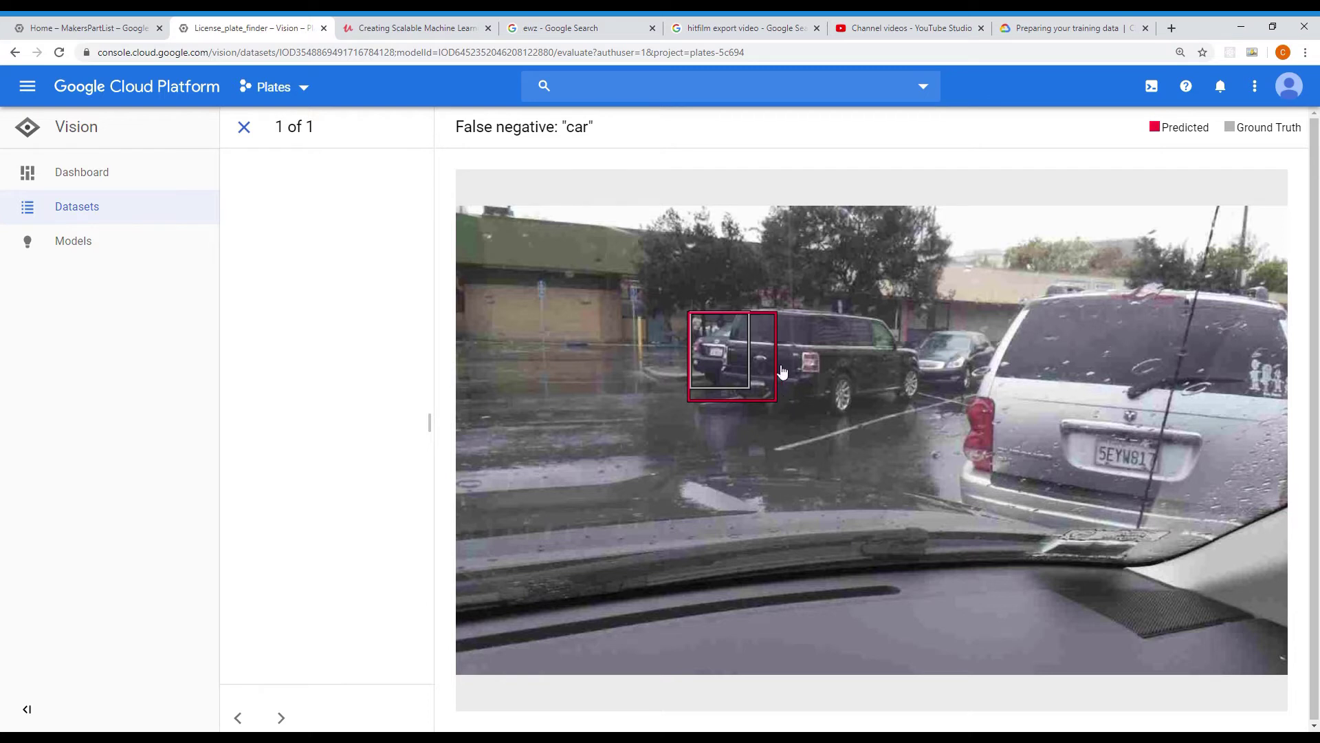
click(243, 131)
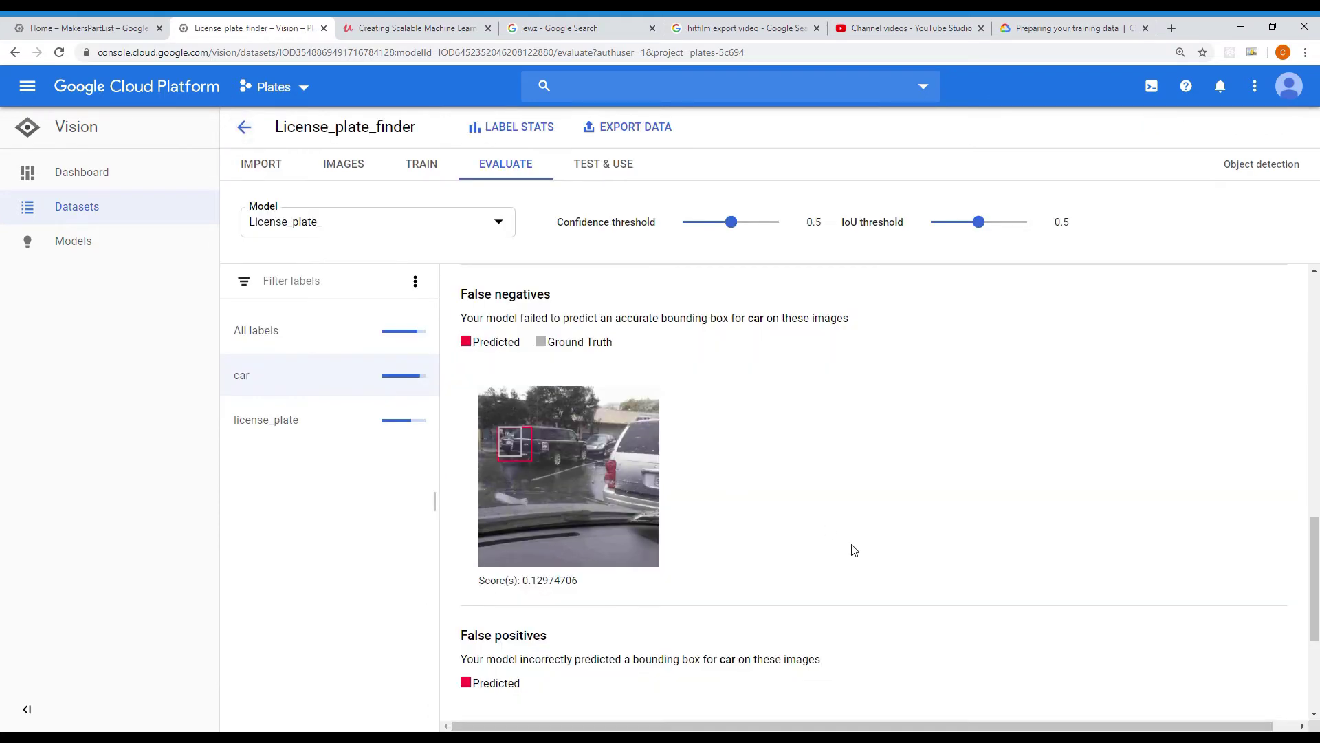
- Enlarge the car label's false positive image and leave the enlarged view
scroll(856, 548, down, 3)
click(550, 544)
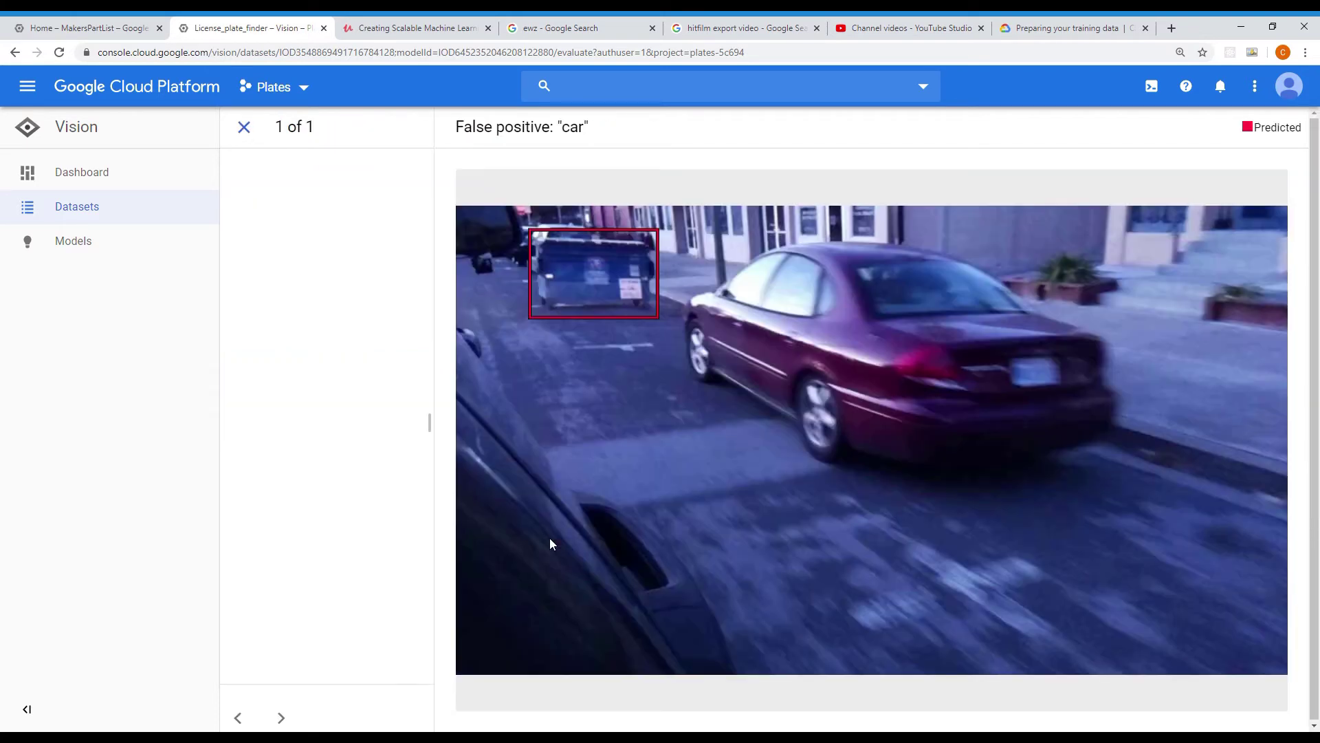
click(243, 131)
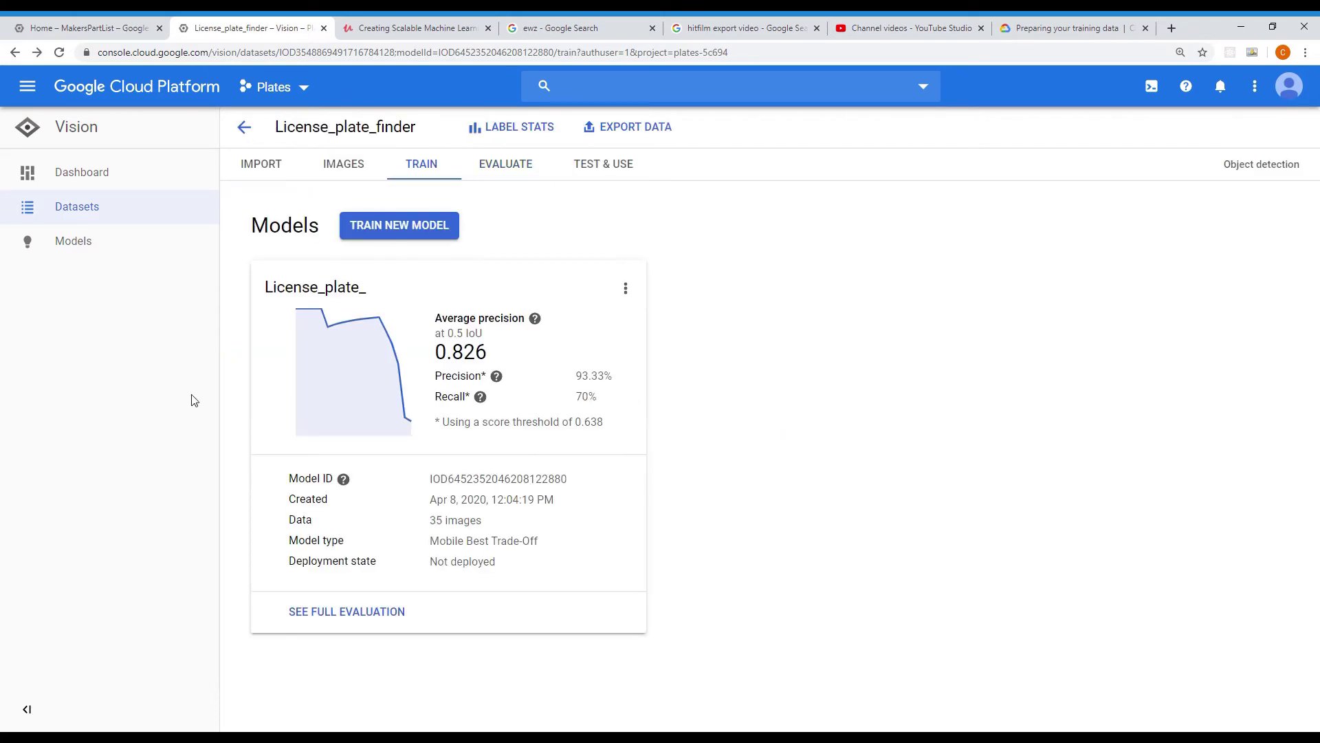
- Return to the model evaluation for the car label and show its false positives section
click(510, 163)
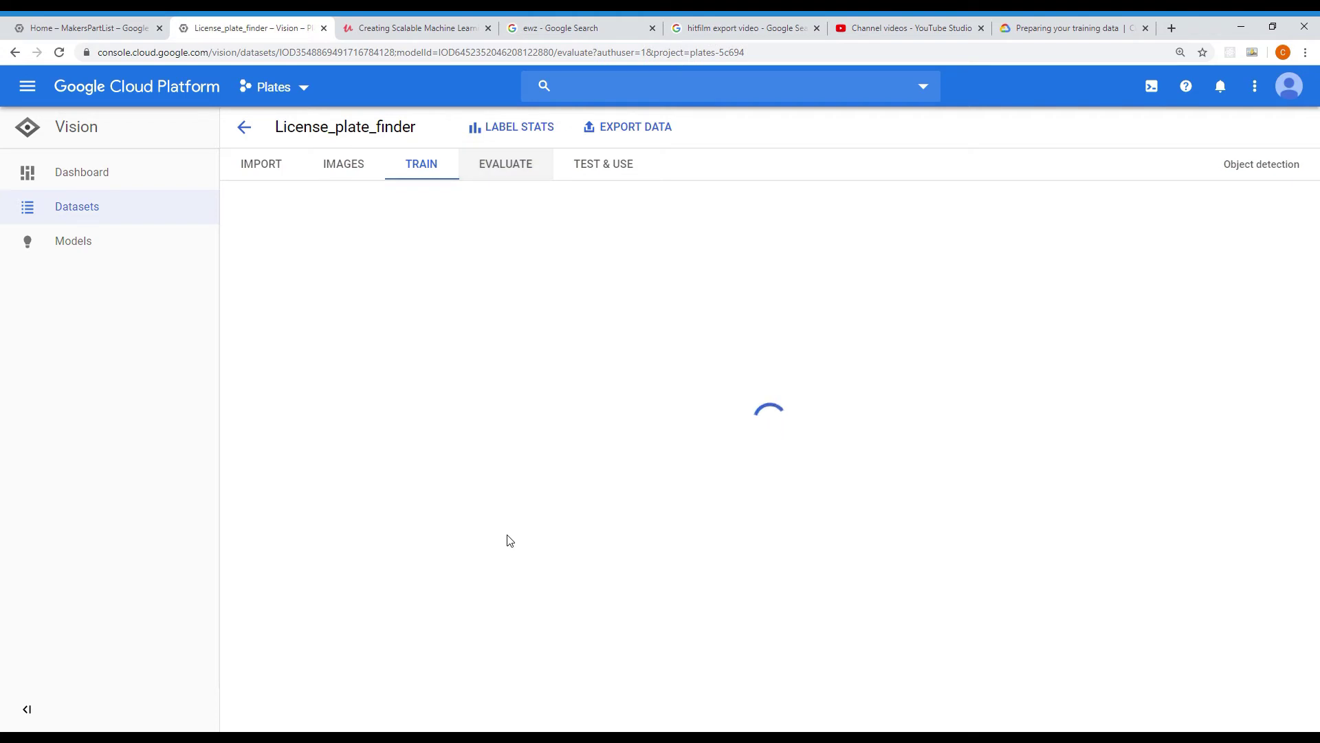
click(251, 377)
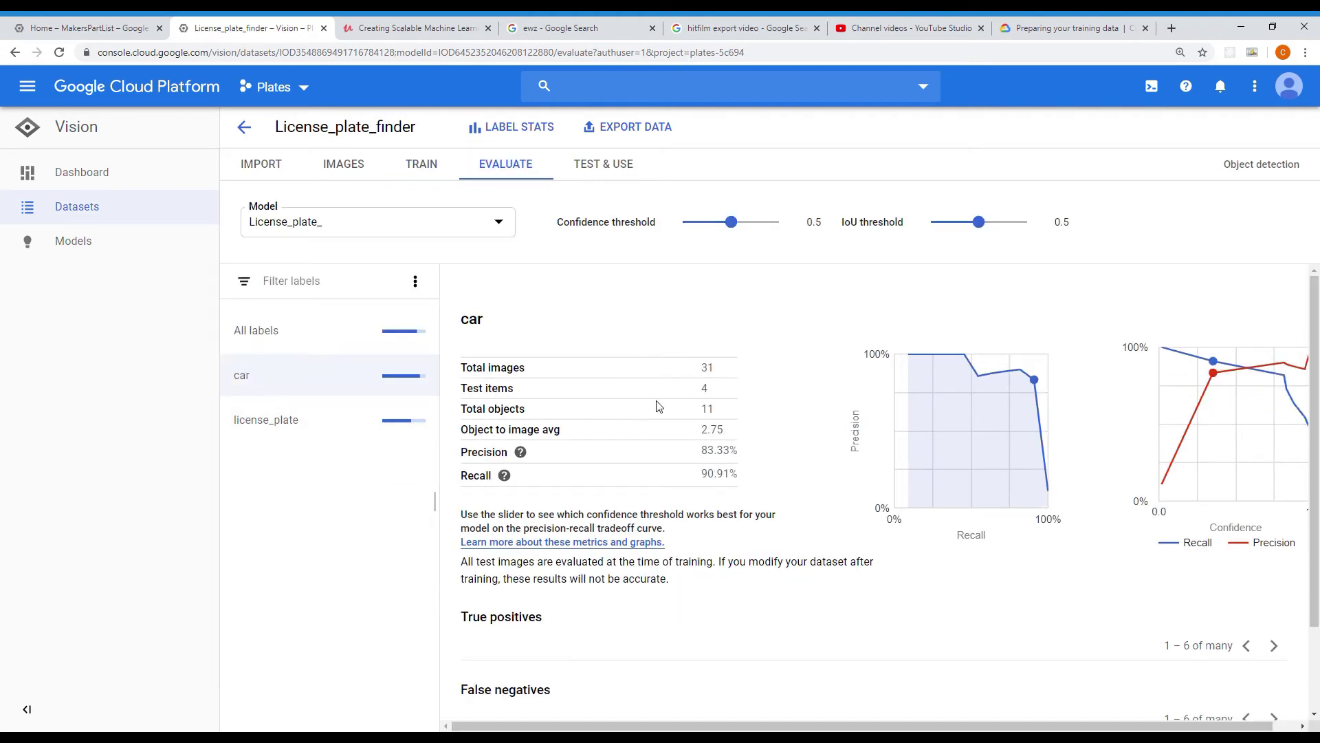
scroll(760, 436, down, 9)
scroll(764, 436, down, 5)
scroll(769, 484, up, 3)
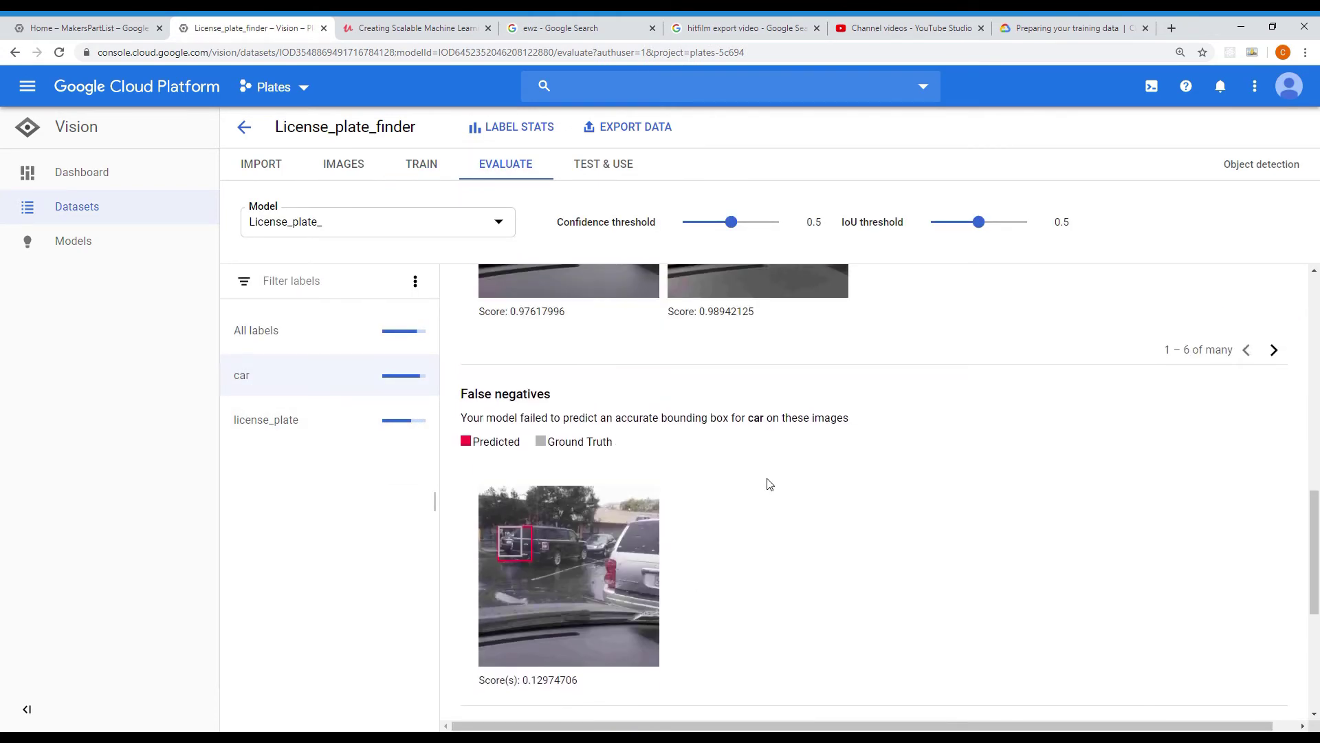
scroll(769, 483, down, 5)
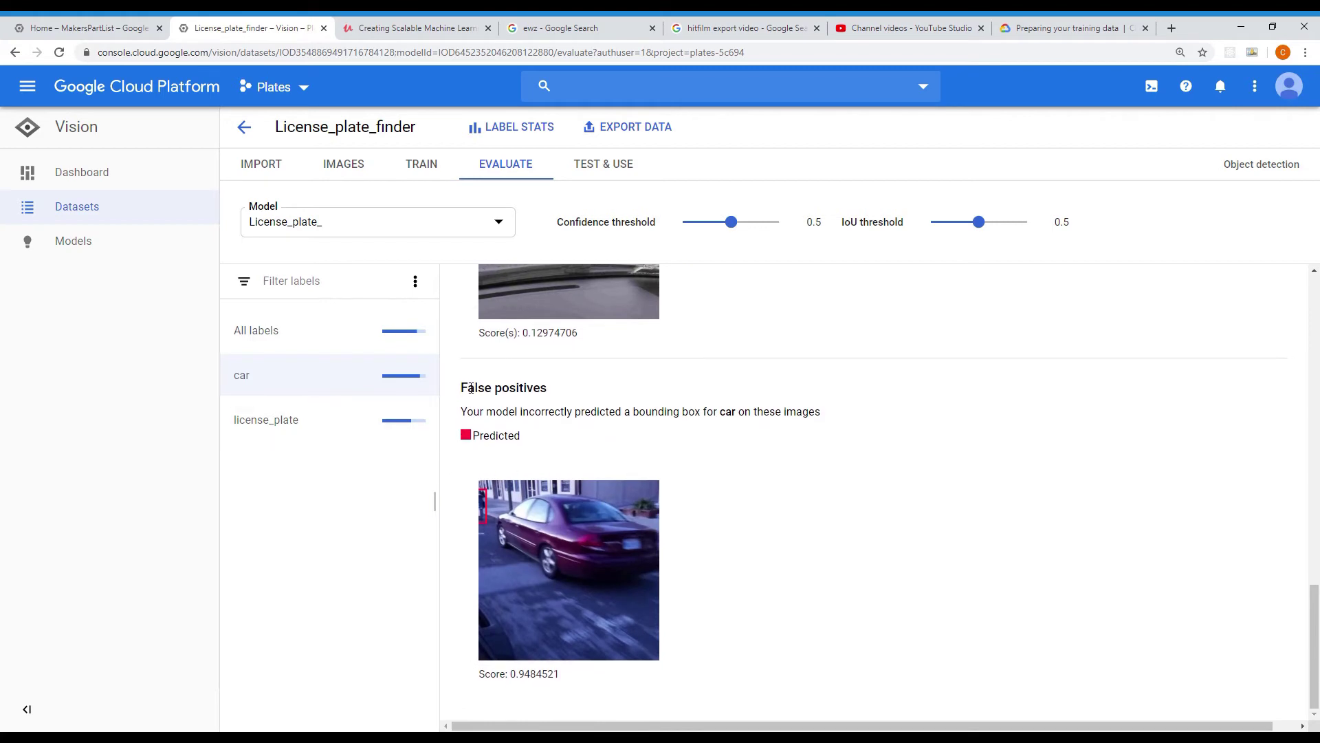
- Read the false positives description, inspect the wrongly predicted car box in the enlarged image, and close it
drag(459, 383, 627, 427)
click(899, 466)
click(590, 528)
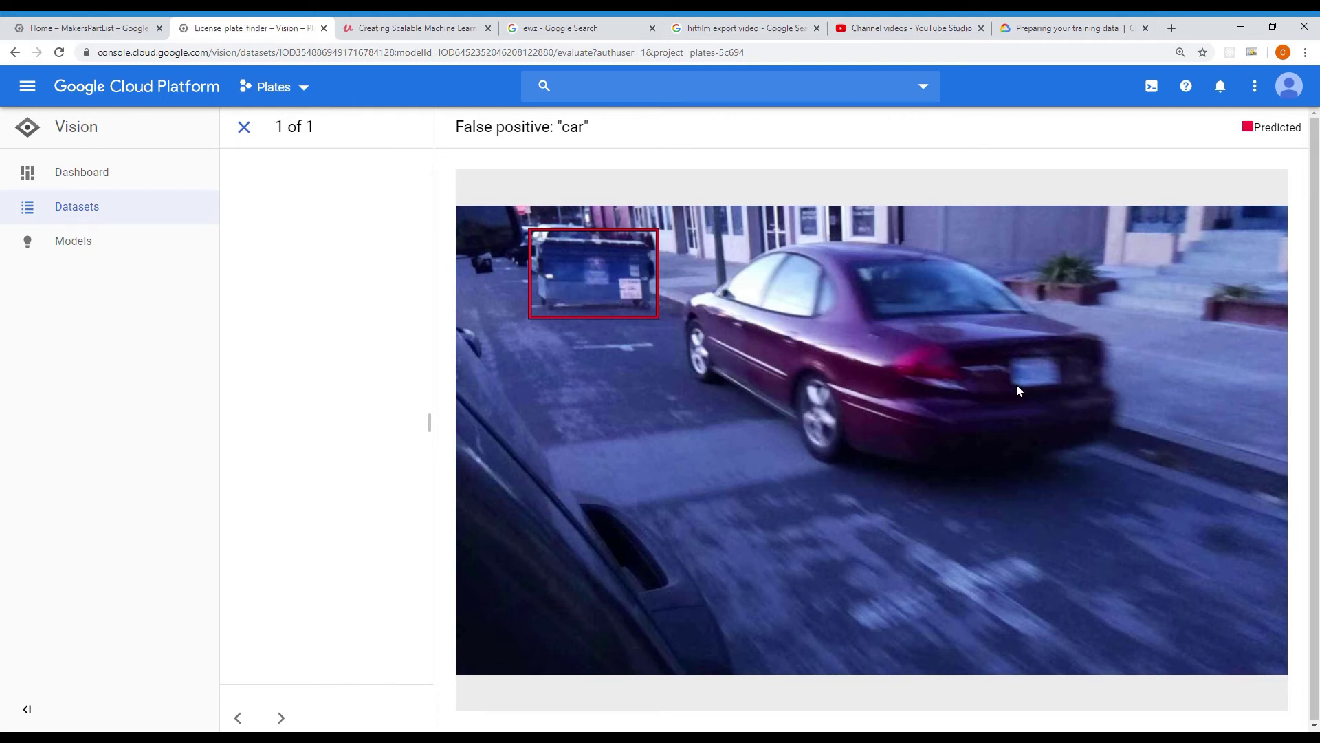
click(244, 127)
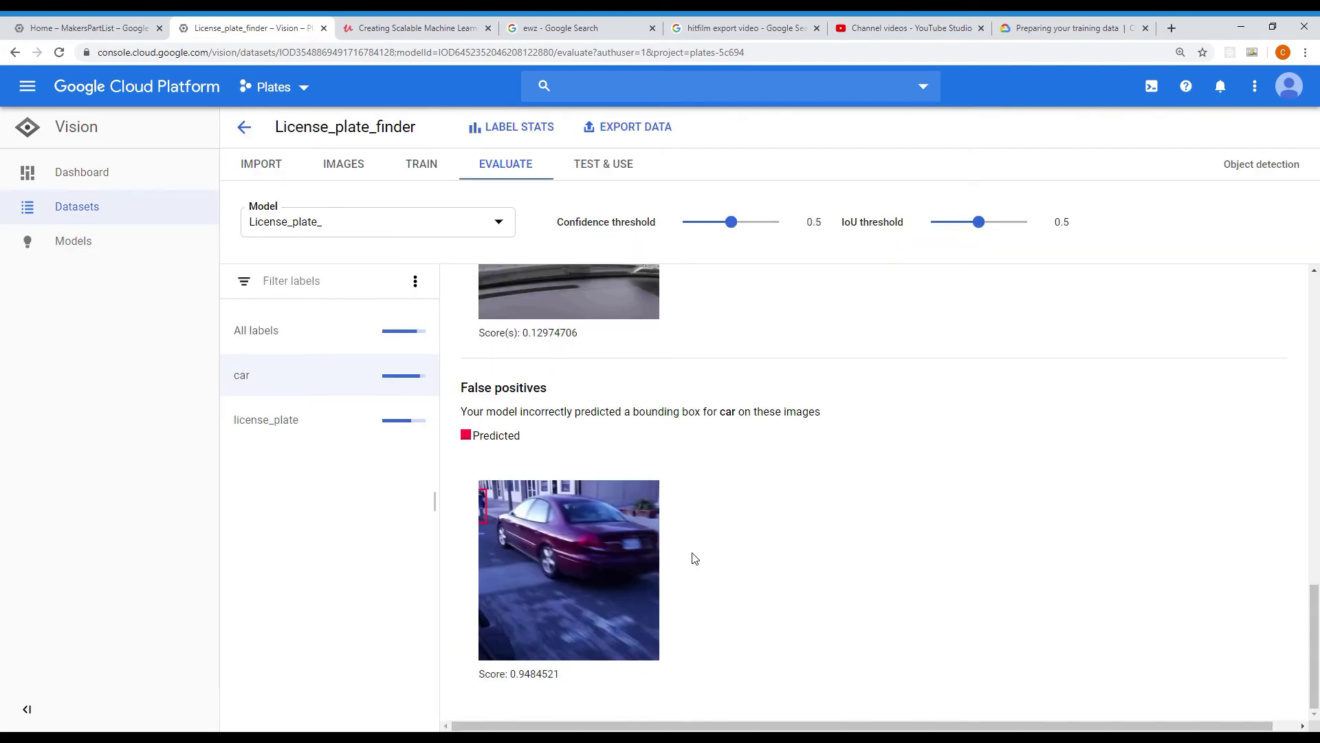
- Display the license_plate label's evaluation and look over its false negative and true positive images
click(311, 420)
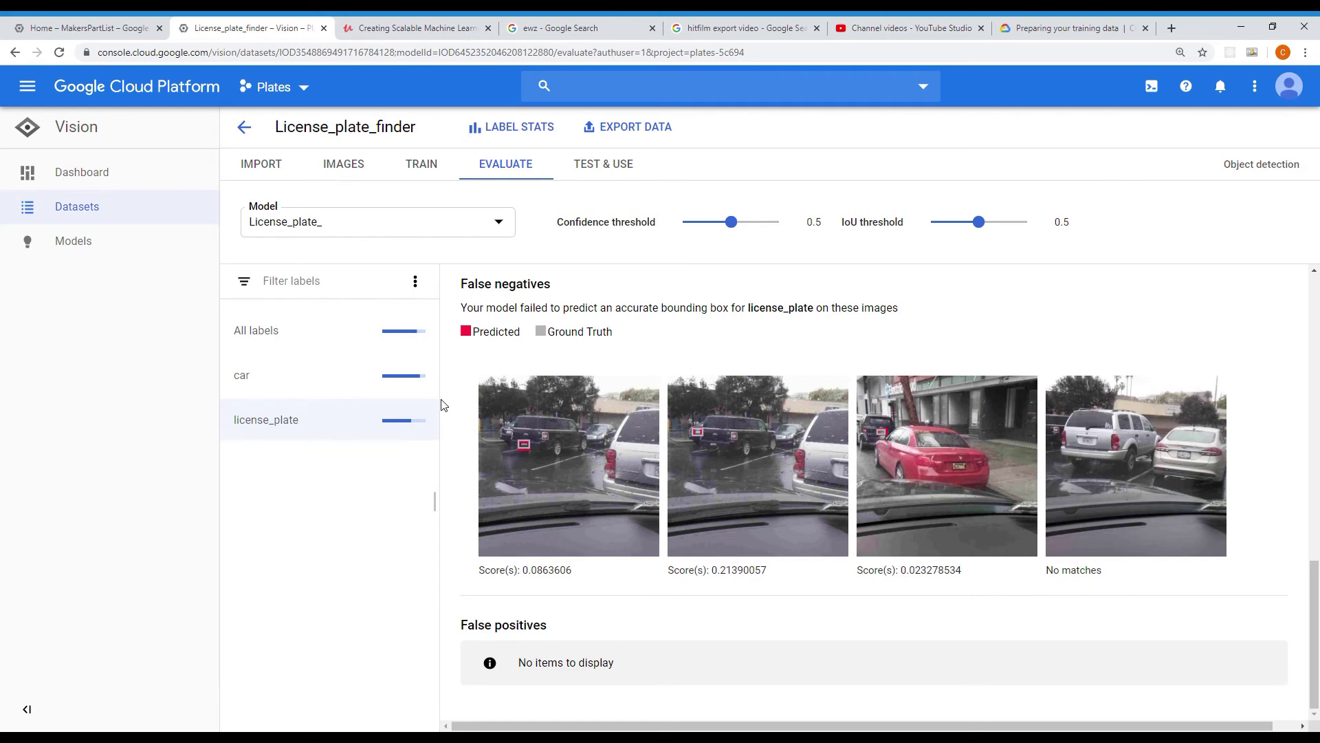
scroll(442, 404, up, 15)
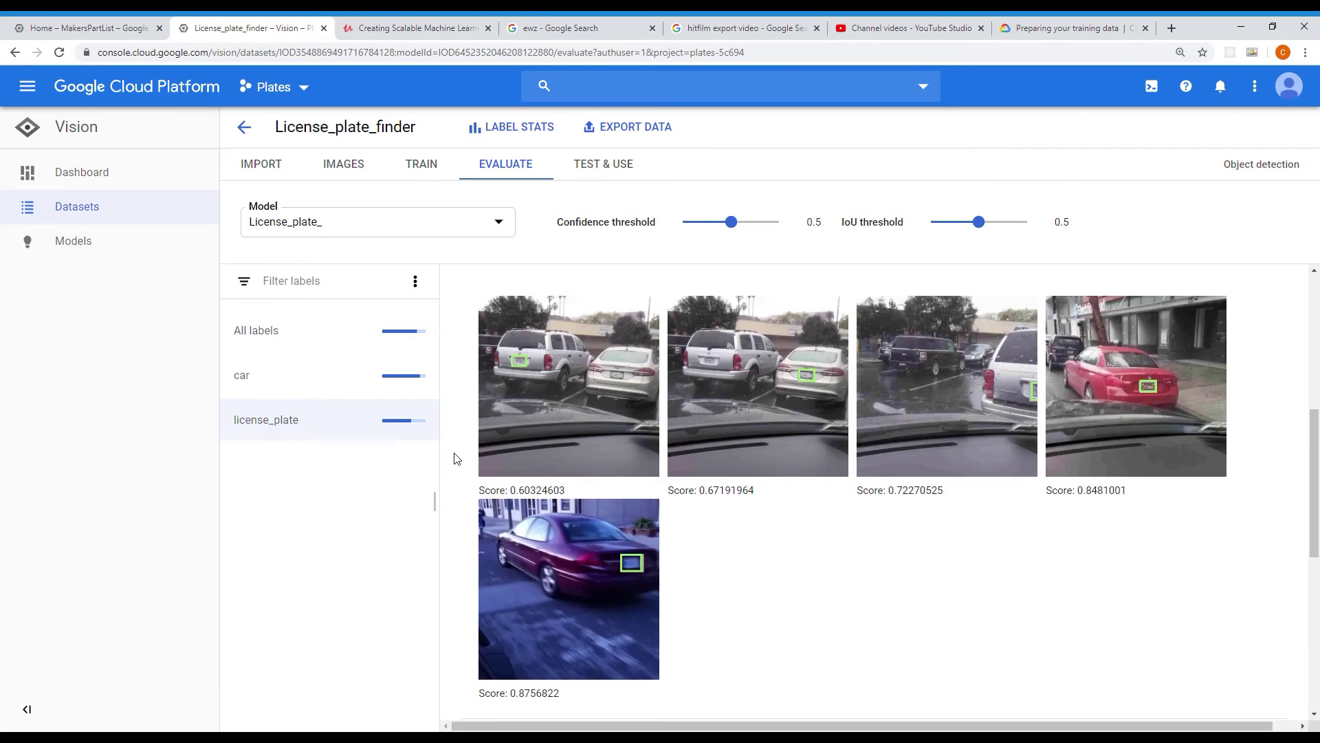
- Inspect the predicted and ground-truth boxes in the first, third and fourth license_plate false negative images, closing each enlarged view
scroll(454, 459, down, 6)
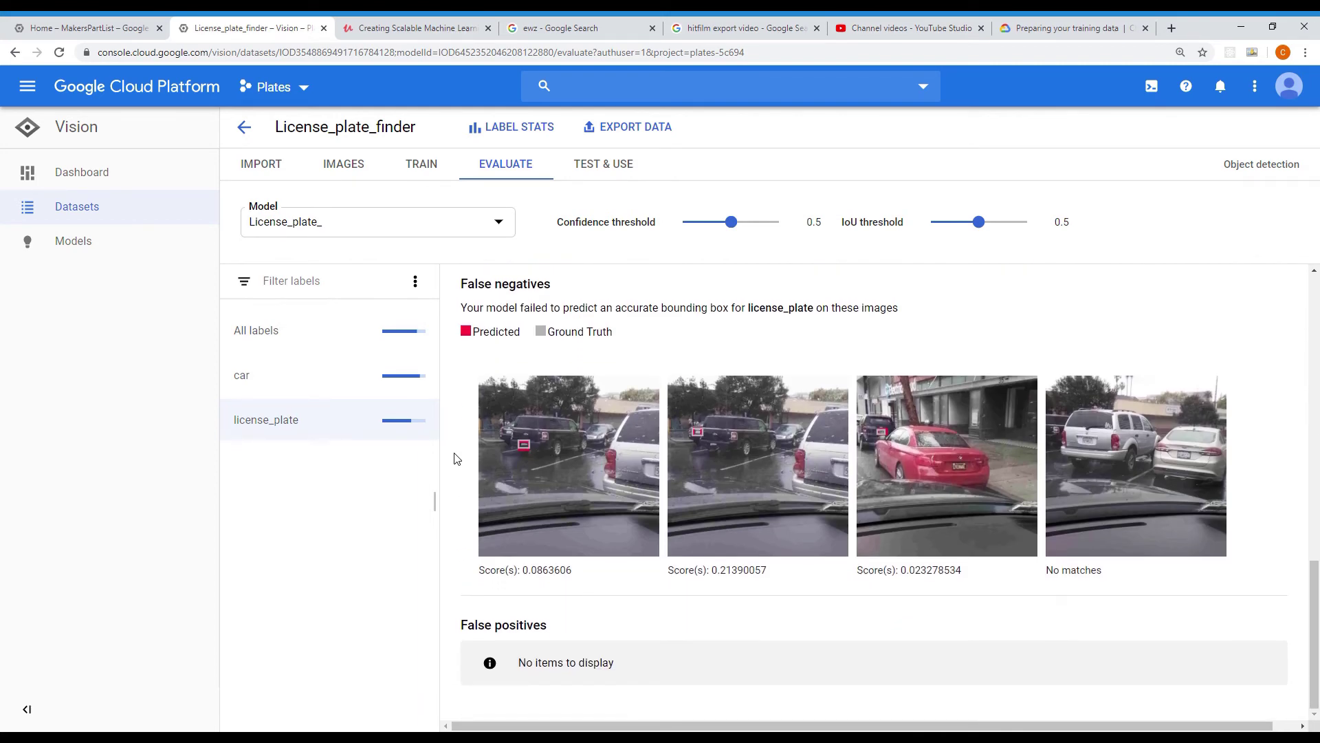
click(591, 457)
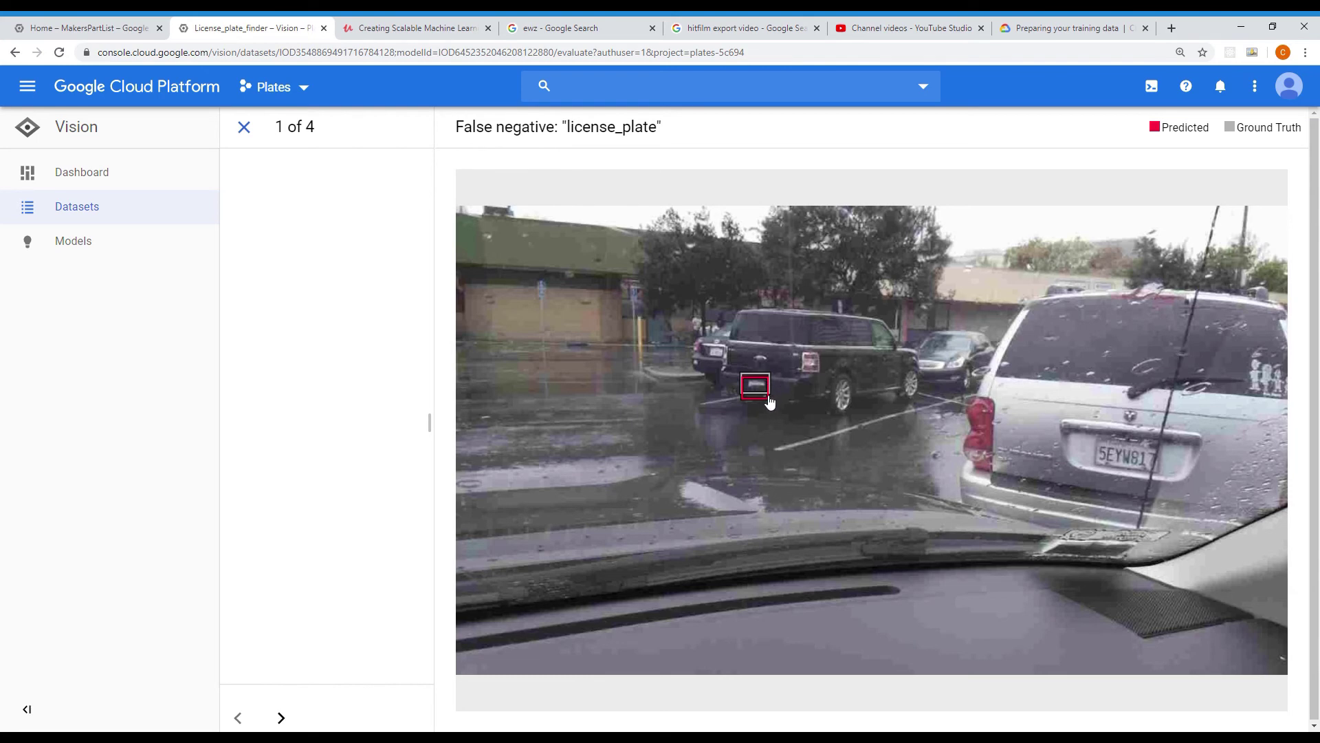
click(244, 127)
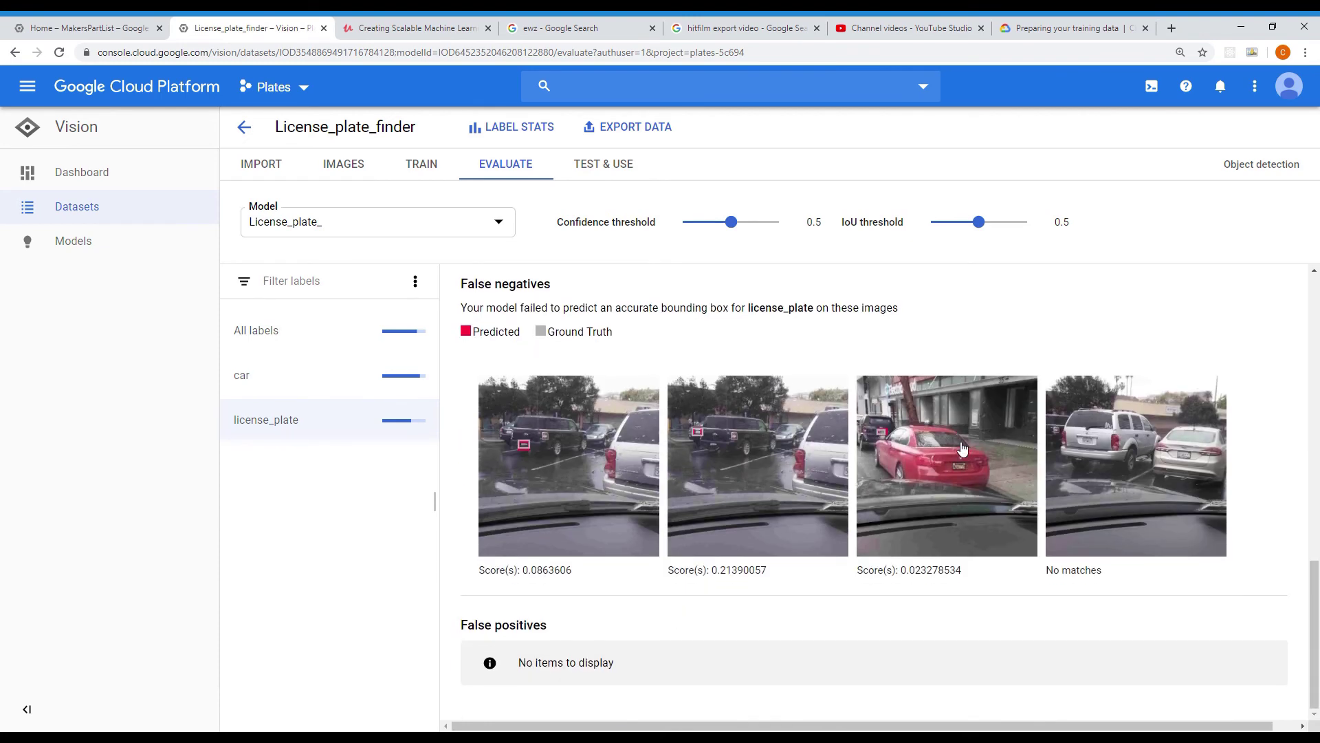
click(956, 444)
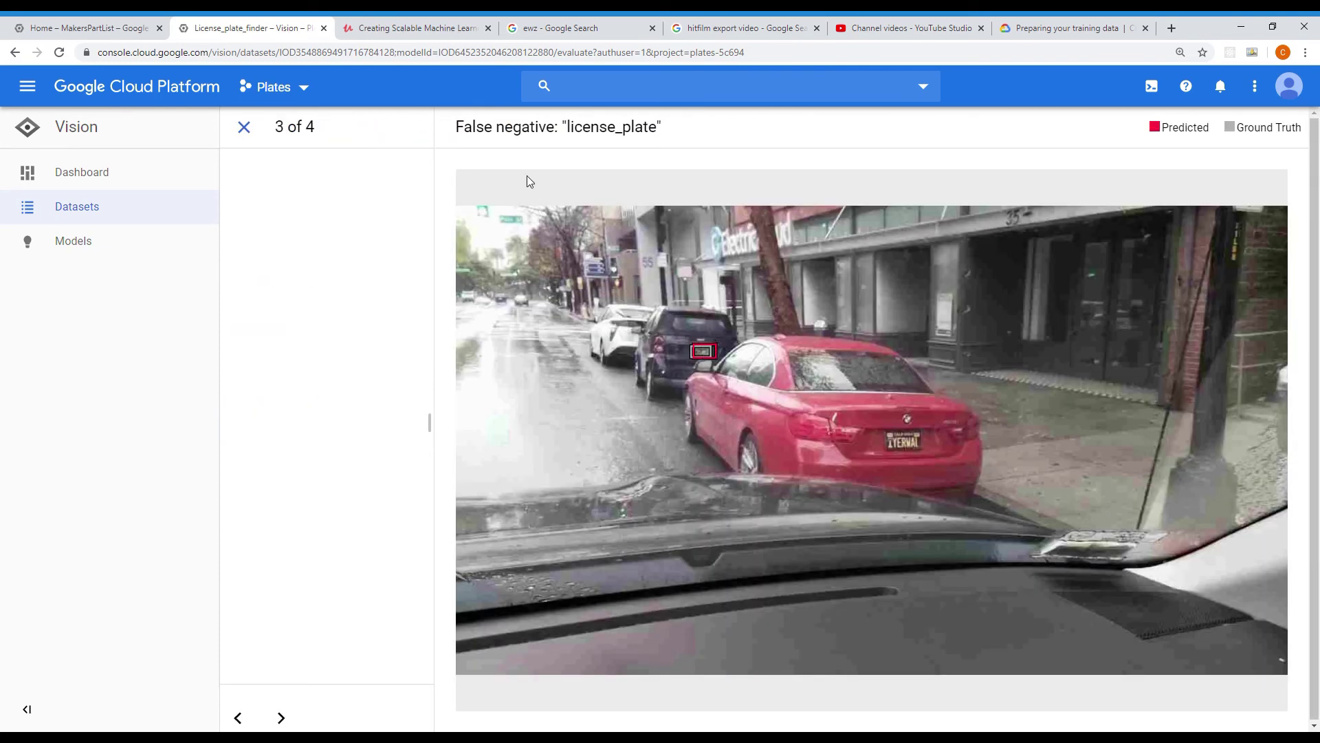
click(244, 127)
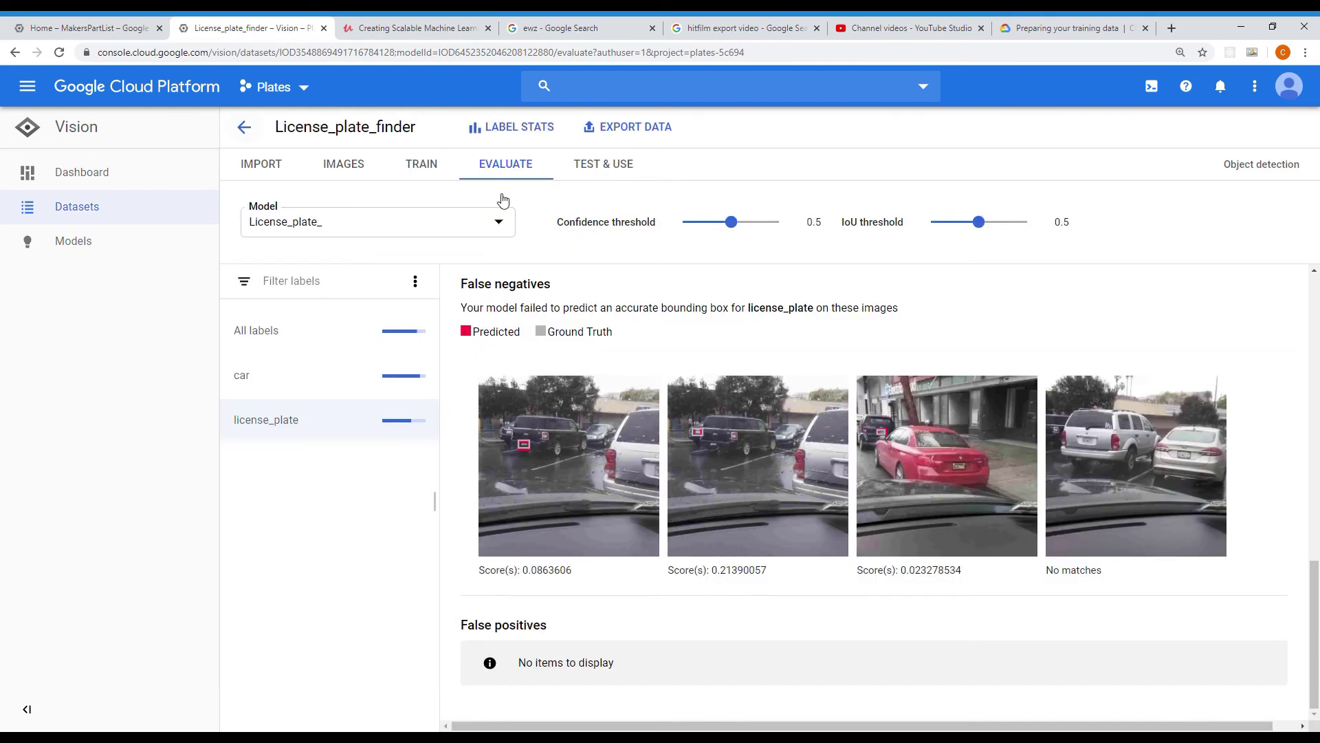
click(1128, 455)
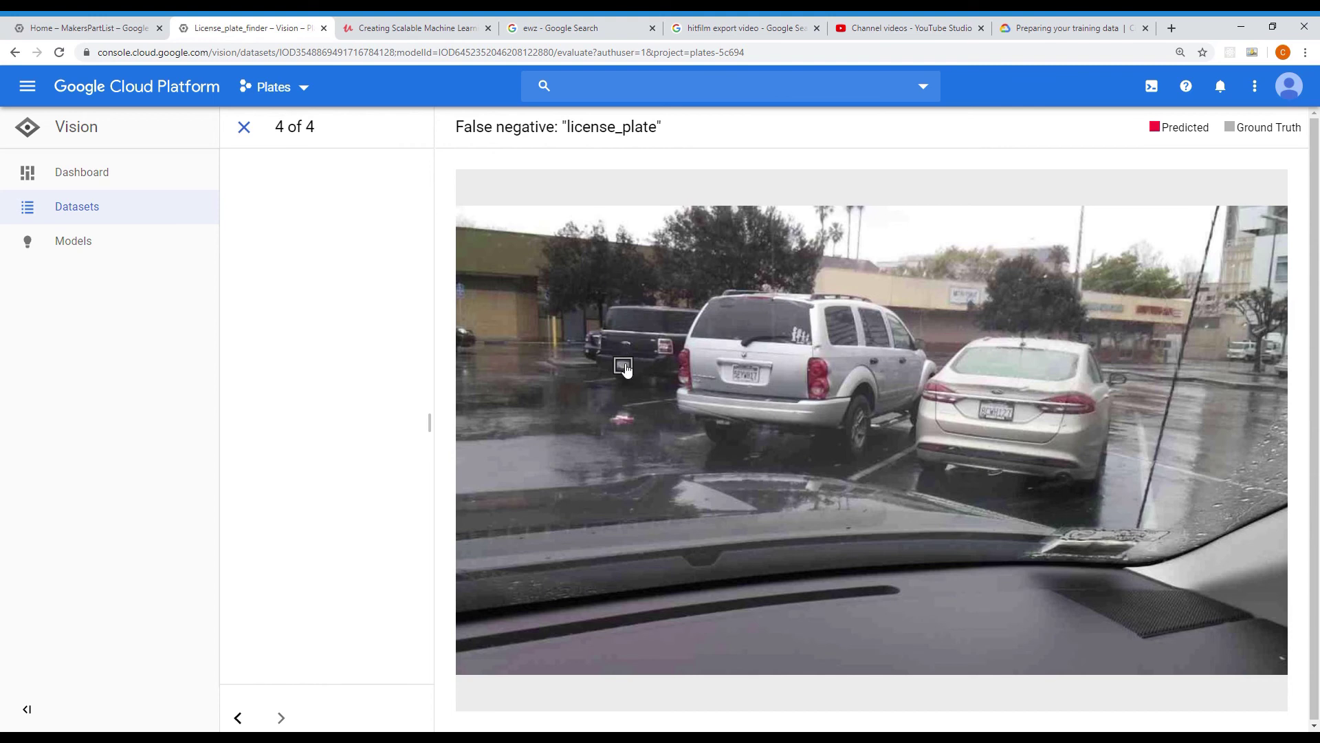
click(245, 128)
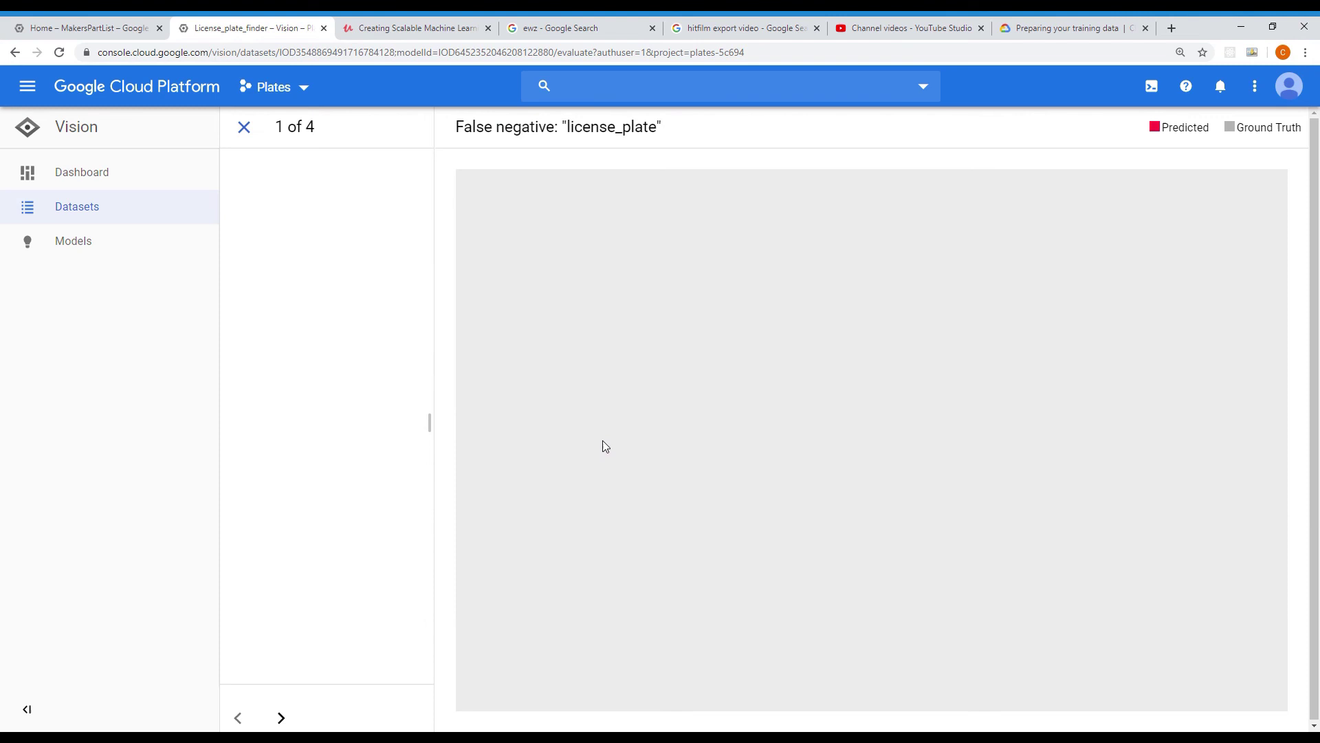
- Recheck the first and third license_plate false negatives in enlarged view, and look at the label's false positives section
click(610, 449)
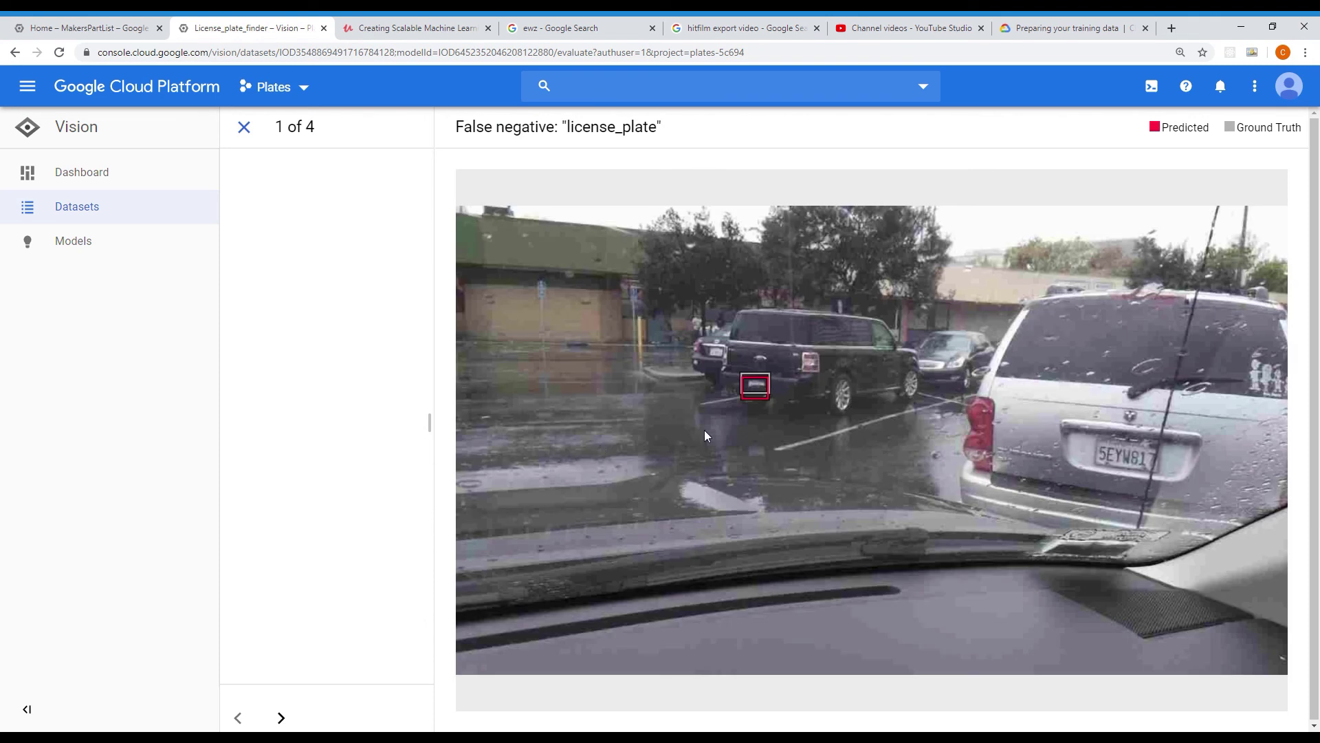
click(258, 129)
click(905, 448)
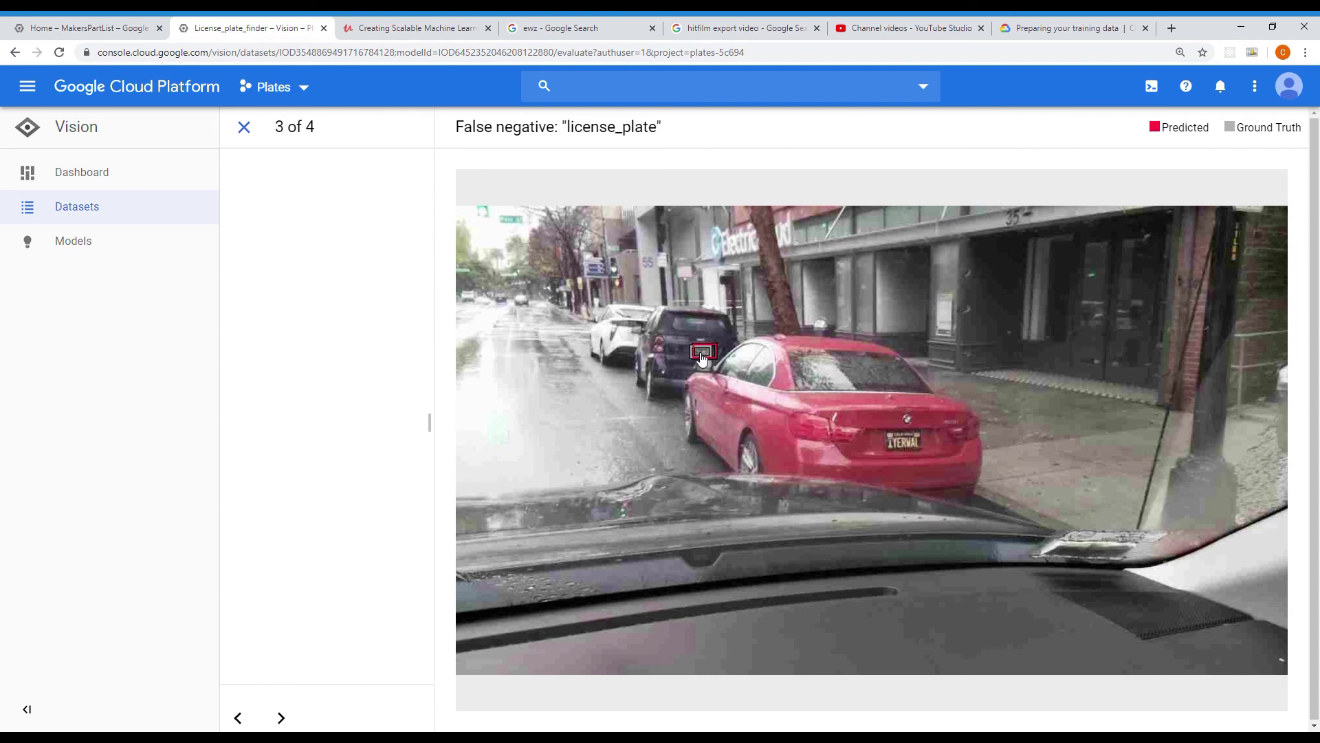
click(246, 129)
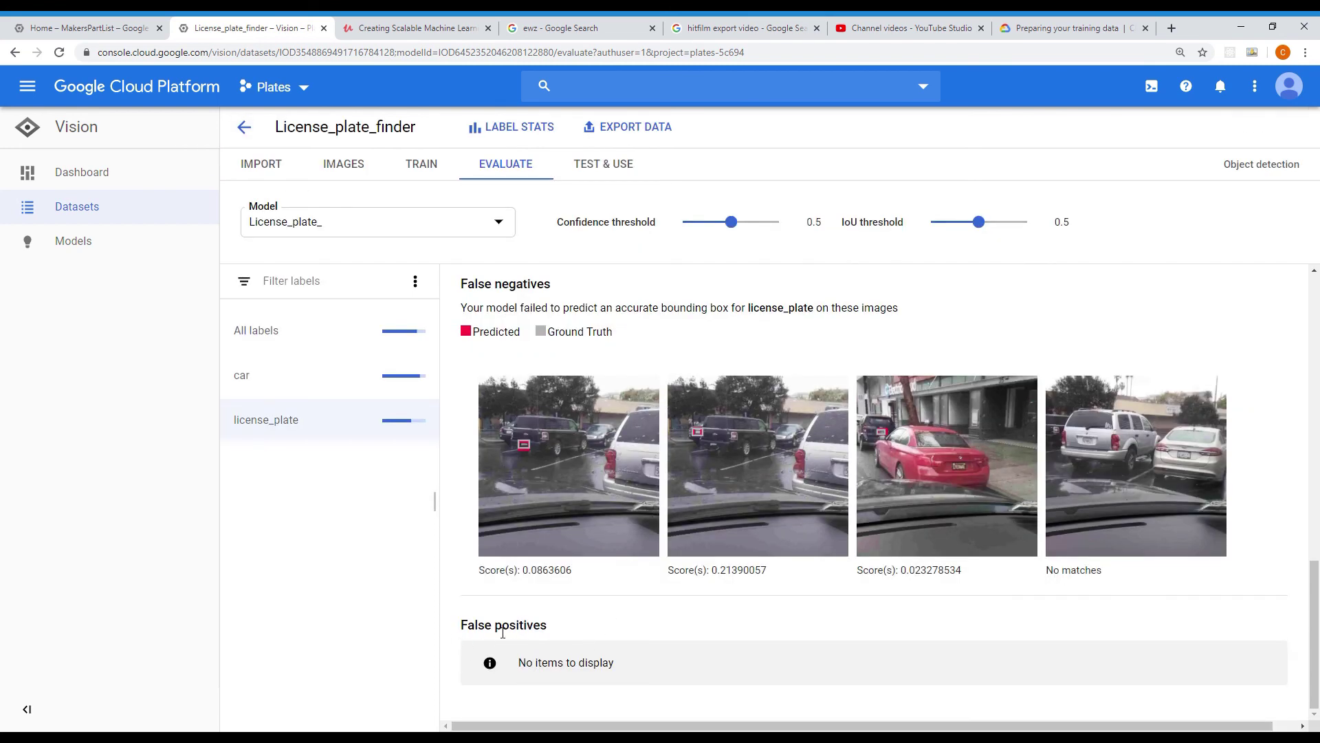
drag(506, 648, 634, 654)
click(636, 660)
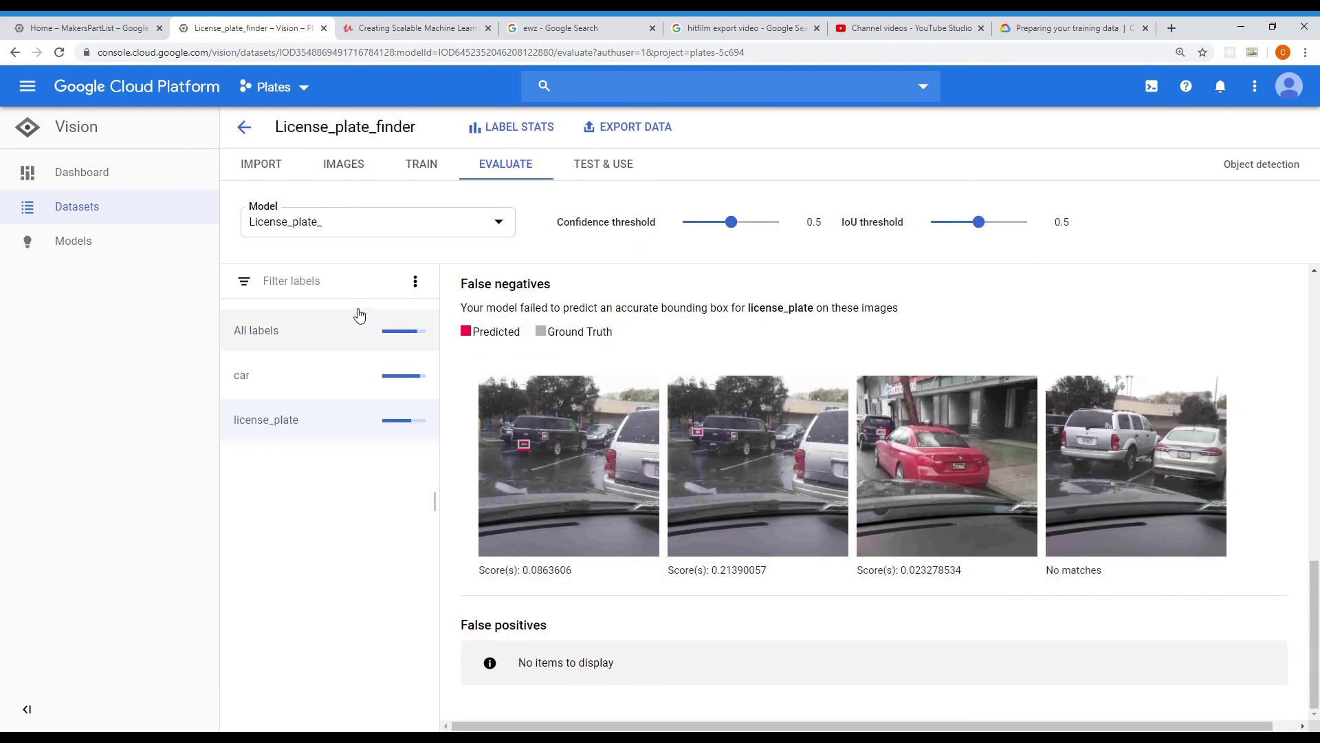
- Display the evaluation metrics for all labels and go to the model's Test & Use page
click(342, 337)
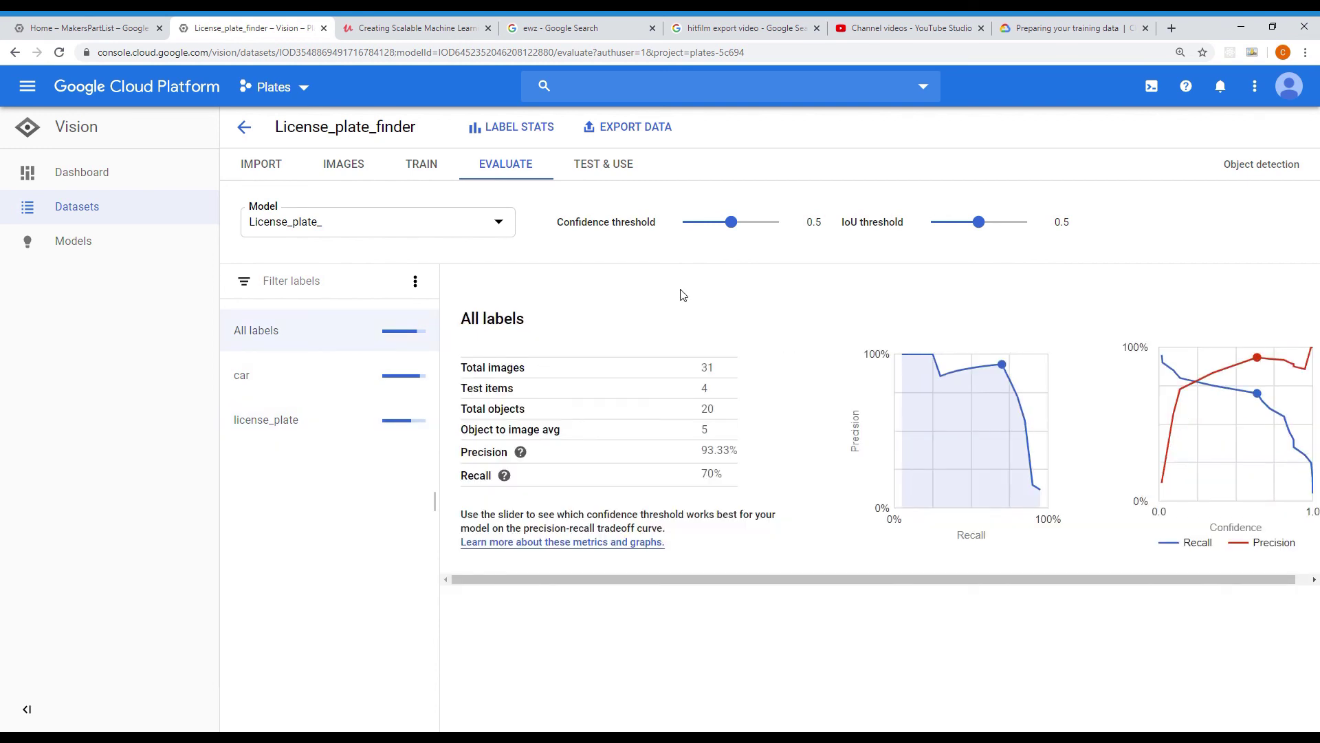
click(626, 179)
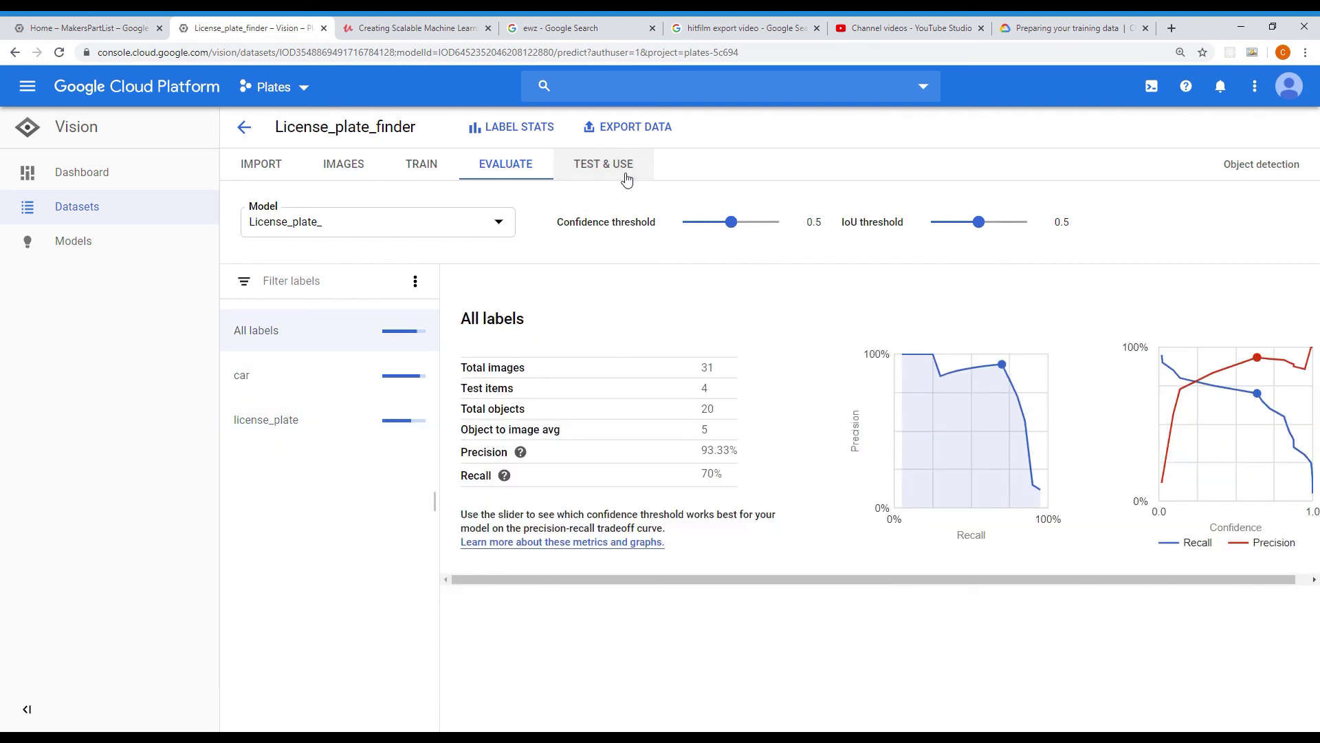